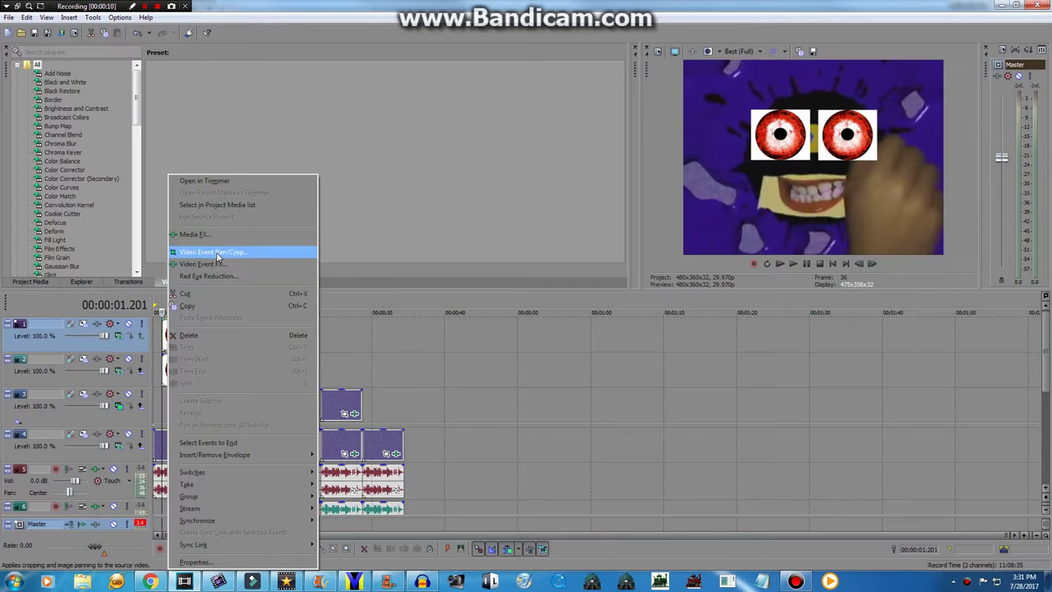
Step: Review the pan/crop position values and framing of the red eye image on track 1
{"action": "left_click", "coordinate": [218, 252]}
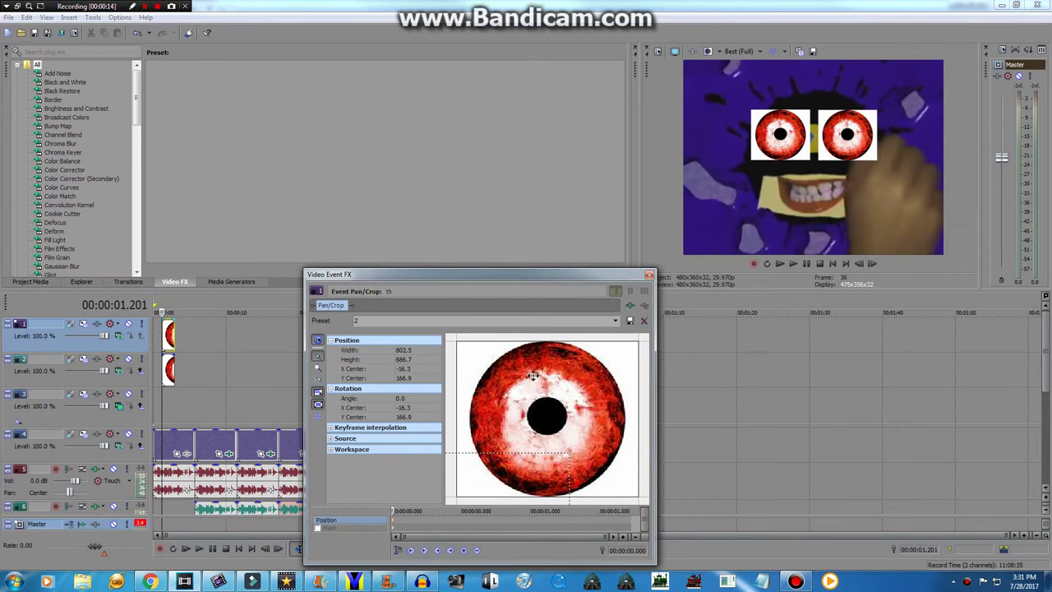
{"action": "scroll", "coordinate": [533, 375], "scroll_direction": "down", "scroll_amount": 6}
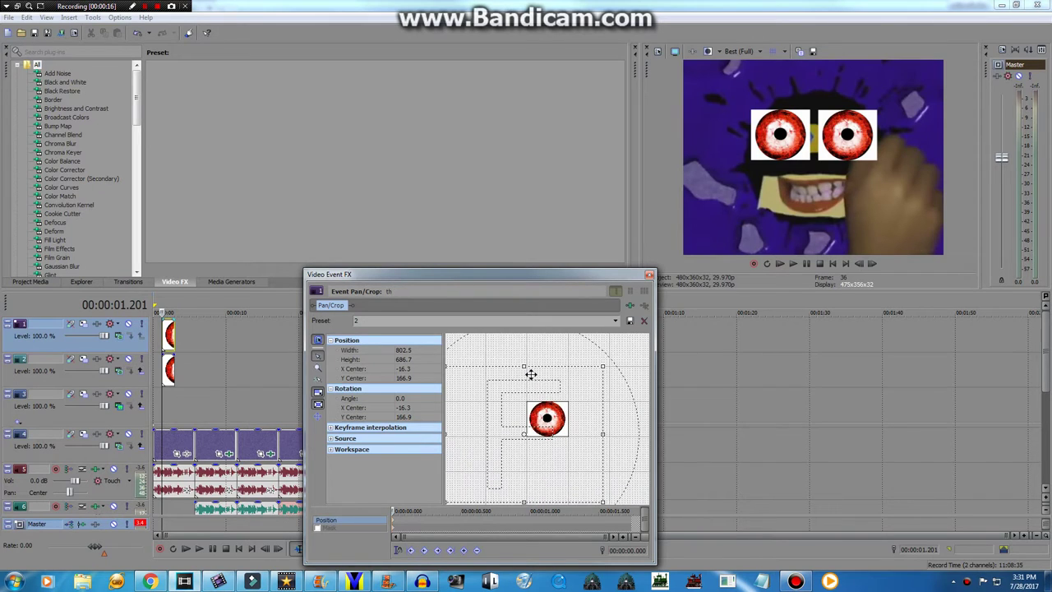
{"action": "left_click", "coordinate": [650, 274]}
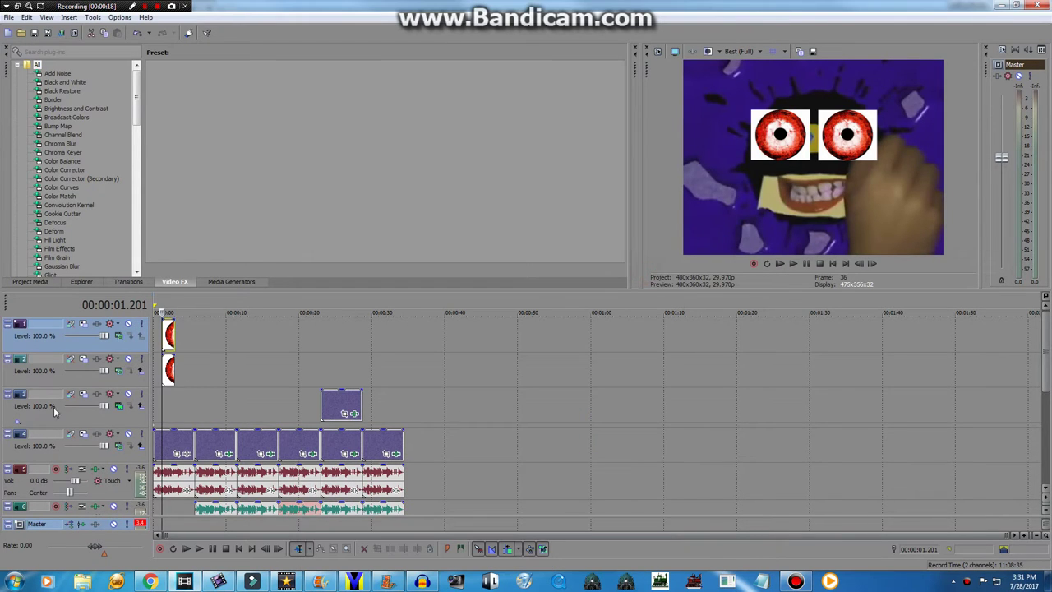
Step: Review the pan/crop position values and framing of the red eye image on track 2
{"action": "left_click", "coordinate": [169, 370]}
{"action": "right_click", "coordinate": [170, 370]}
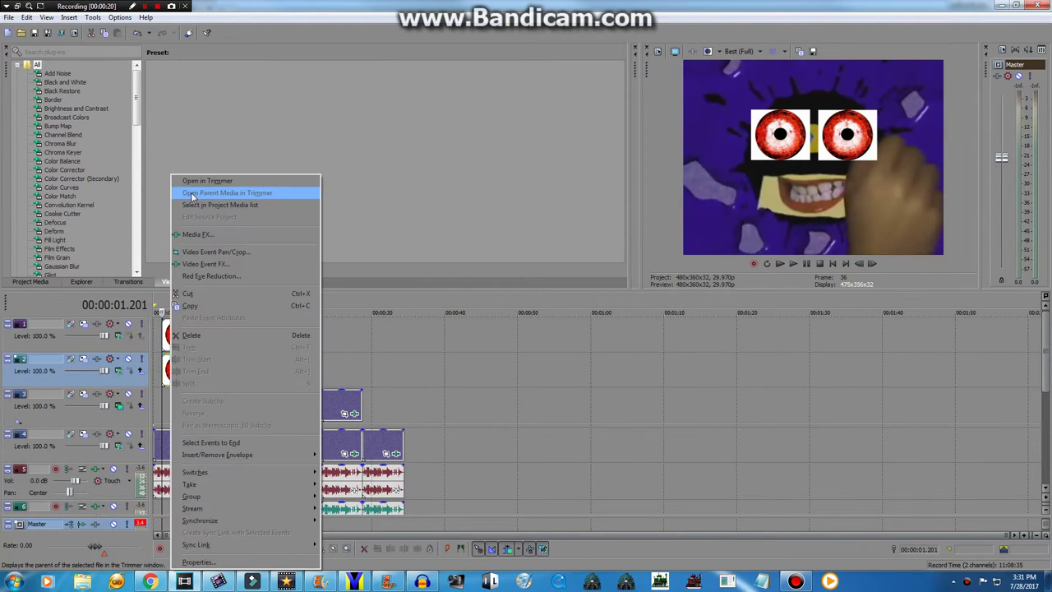
{"action": "left_click", "coordinate": [211, 264]}
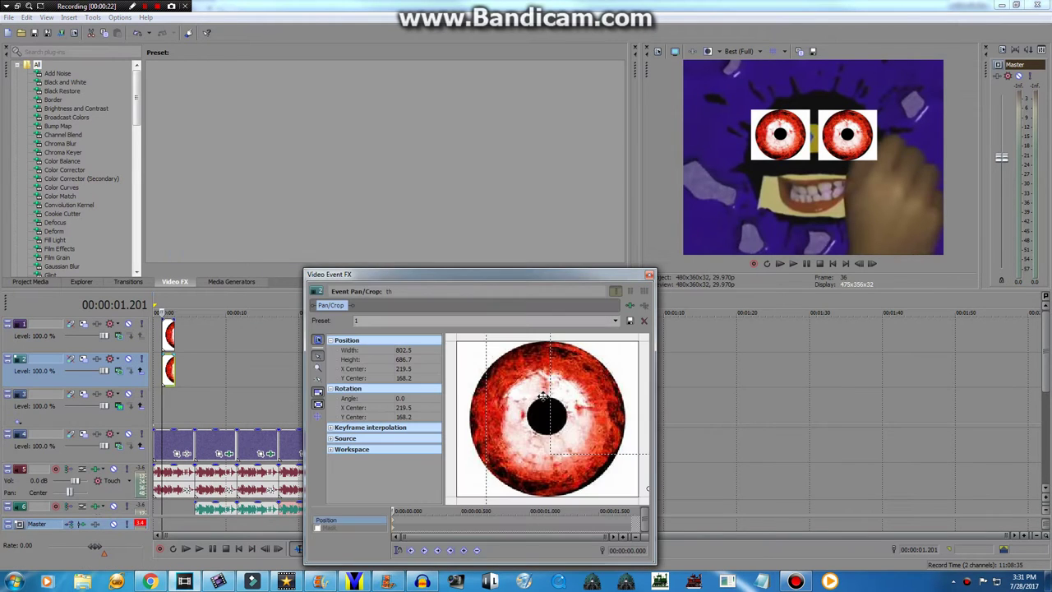
{"action": "scroll", "coordinate": [541, 398], "scroll_direction": "down", "scroll_amount": 6}
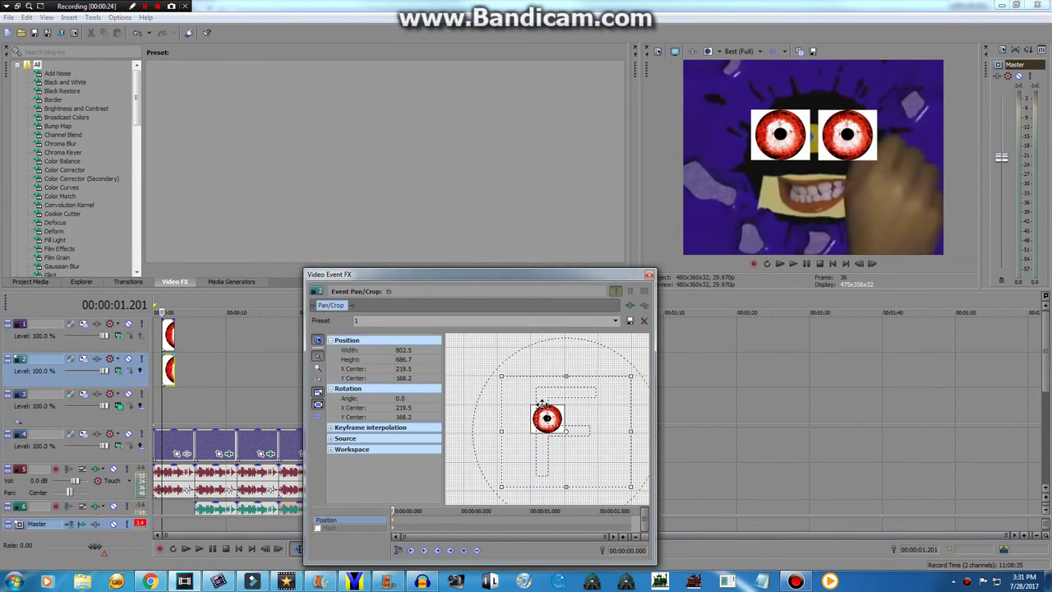
{"action": "scroll", "coordinate": [544, 394], "scroll_direction": "down", "scroll_amount": 2}
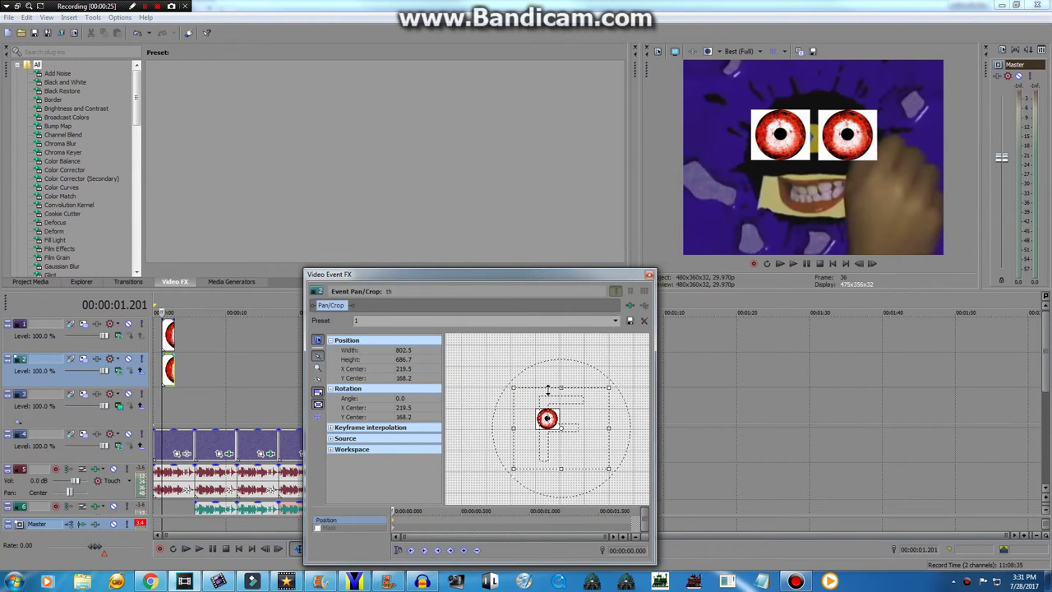
{"action": "left_click", "coordinate": [648, 276]}
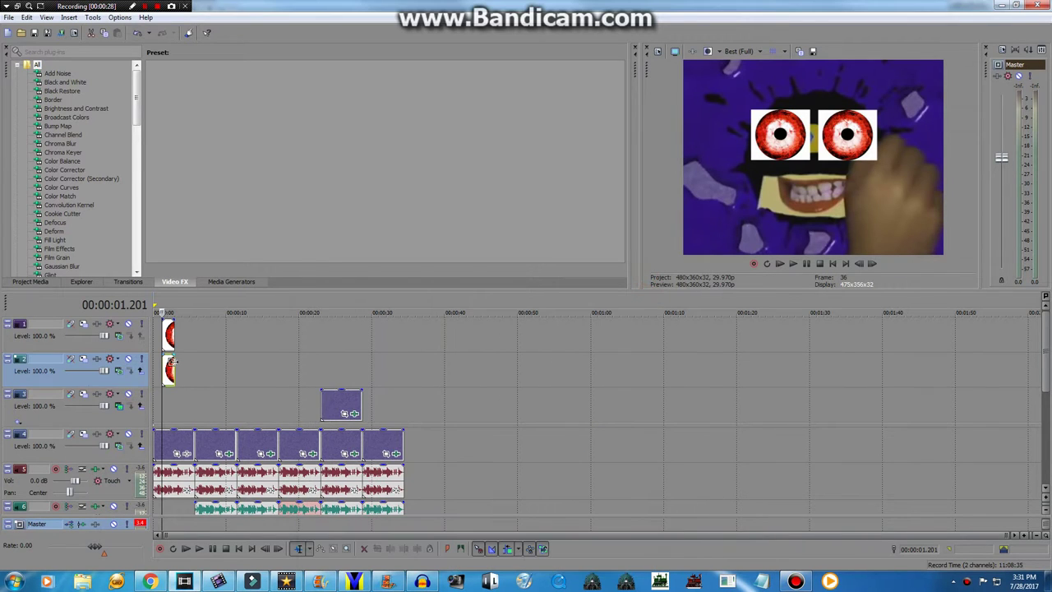
Step: Check the audio event properties of the first clip on track 5
{"action": "right_click", "coordinate": [184, 475]}
{"action": "left_click", "coordinate": [214, 463]}
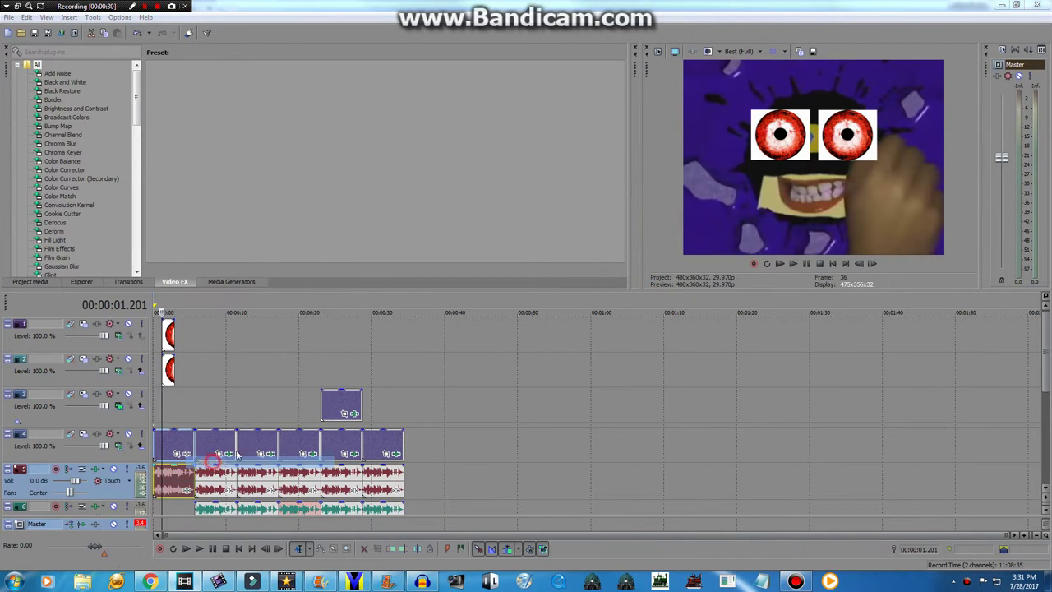
{"action": "left_click", "coordinate": [562, 395]}
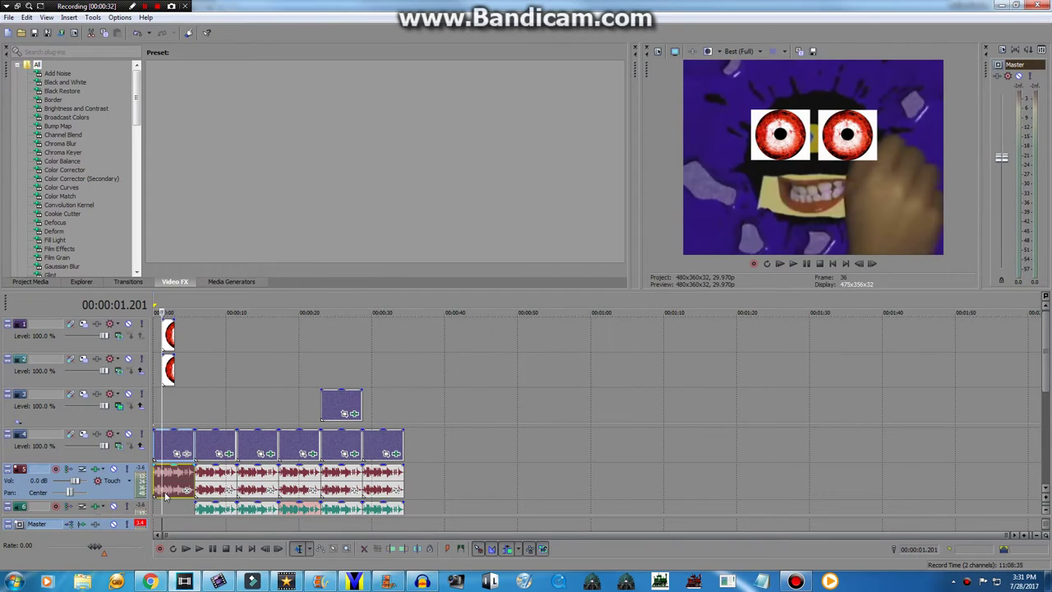
Step: Inspect the second video clip's effects, going through each Gradient Map colour point and the HSL Adjust settings
{"action": "left_click", "coordinate": [196, 457]}
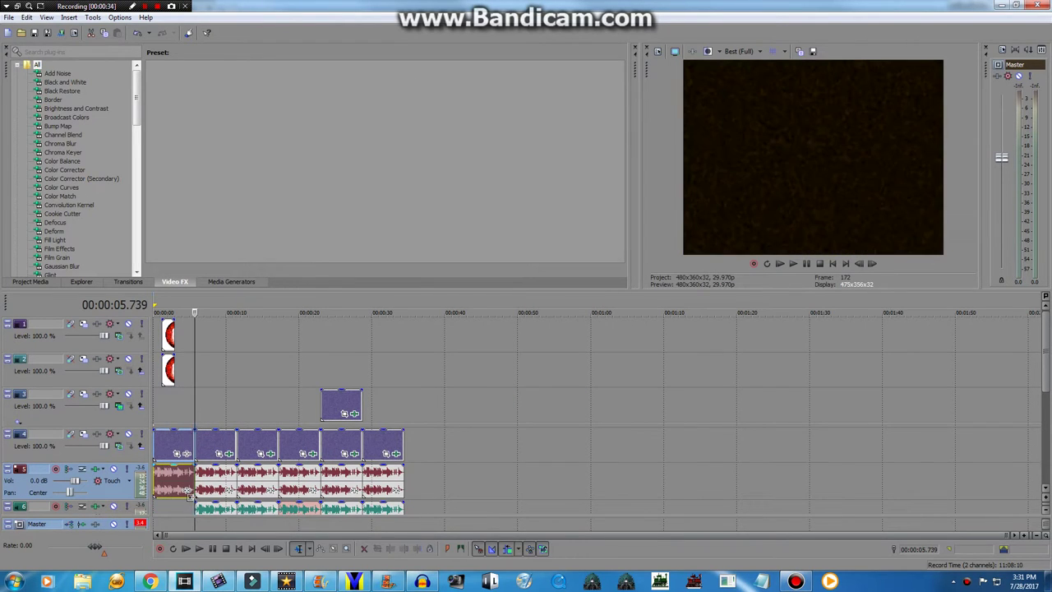
{"action": "left_click", "coordinate": [231, 453]}
{"action": "left_click", "coordinate": [383, 306]}
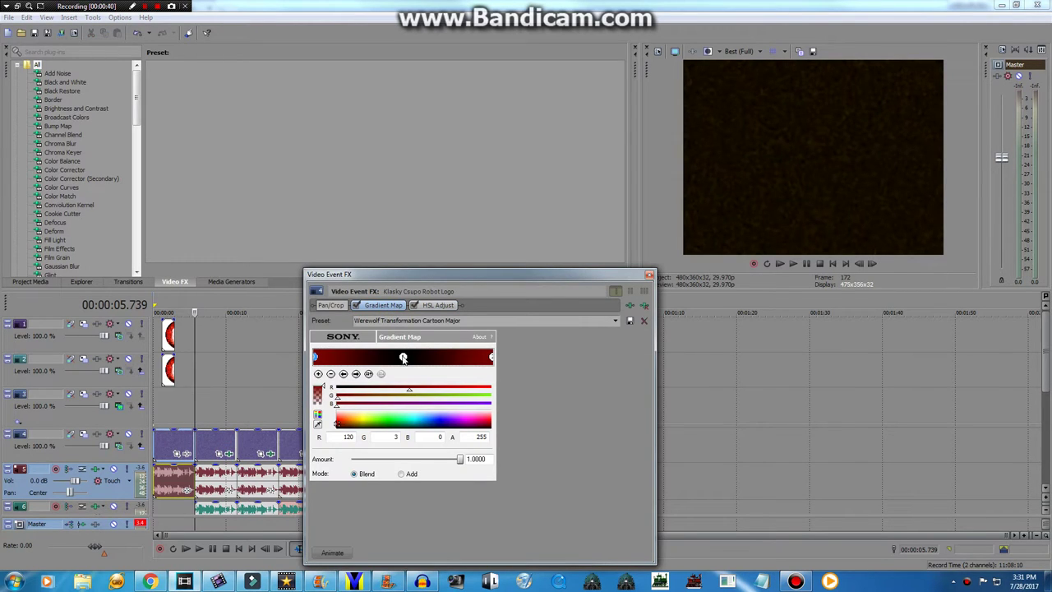
{"action": "left_click", "coordinate": [403, 356]}
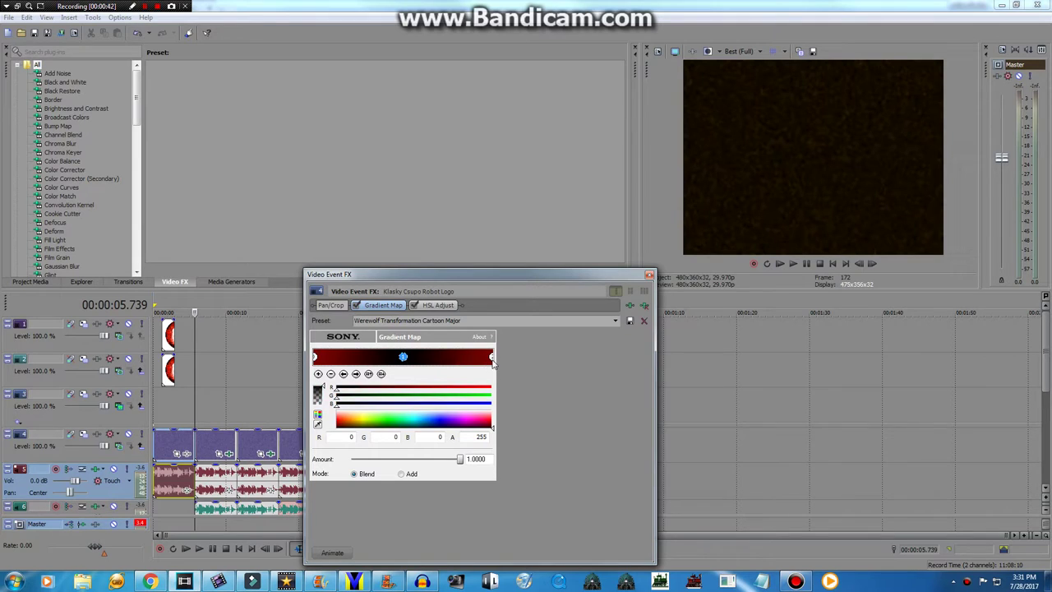
{"action": "left_click", "coordinate": [491, 356]}
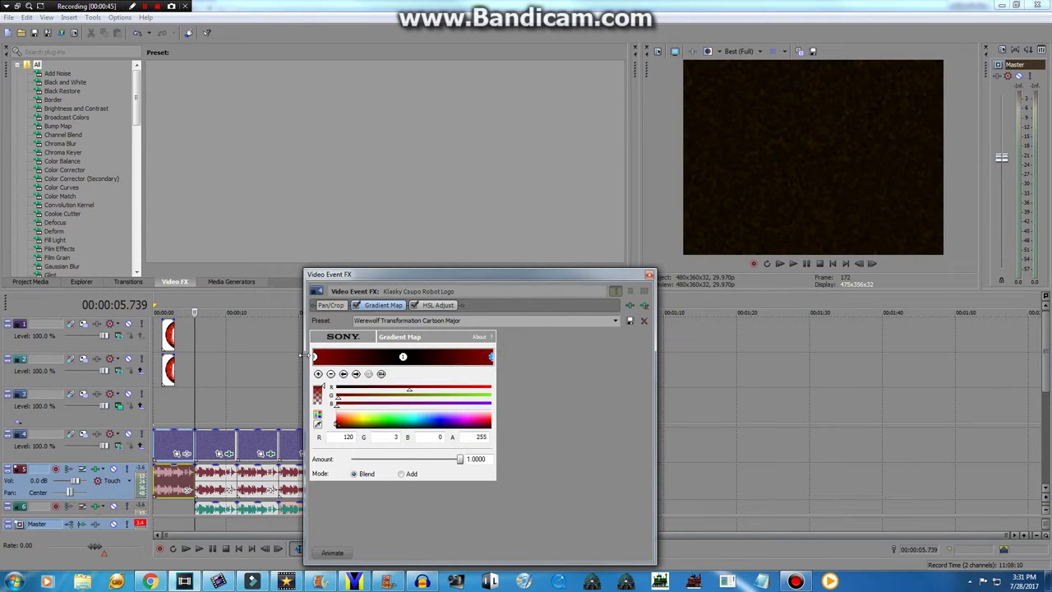
{"action": "left_click", "coordinate": [315, 358]}
{"action": "left_click", "coordinate": [432, 307]}
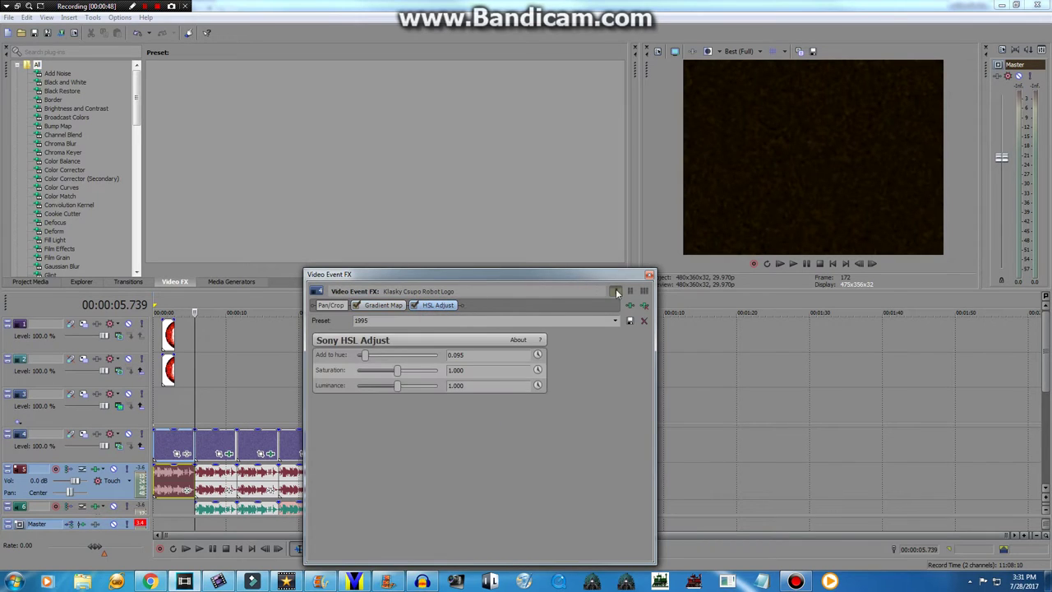
{"action": "left_click", "coordinate": [649, 275]}
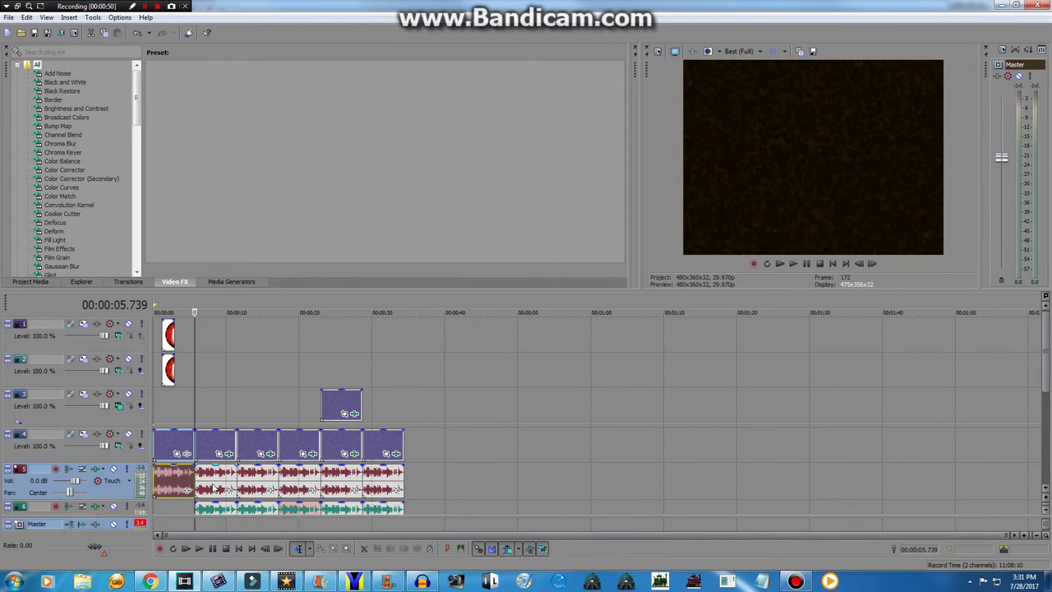
Step: Check the time stretch and pitch shift properties of the second segment's audio clips on tracks 5, 6 and 7
{"action": "left_click_drag", "start_coordinate": [1044, 362], "coordinate": [1044, 396]}
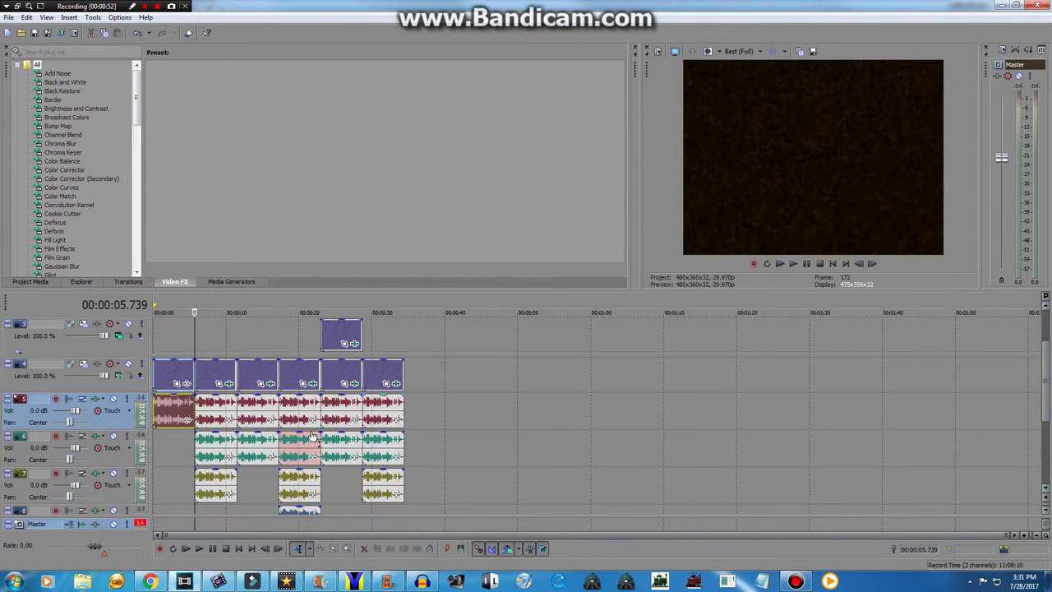
{"action": "right_click", "coordinate": [219, 420]}
{"action": "left_click", "coordinate": [267, 390]}
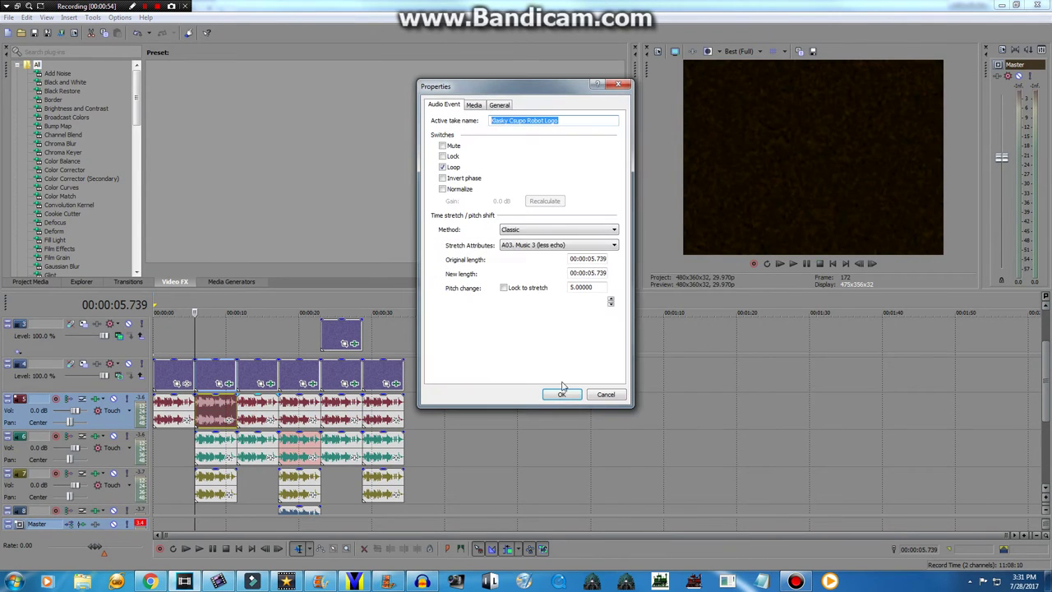
{"action": "left_click", "coordinate": [561, 394]}
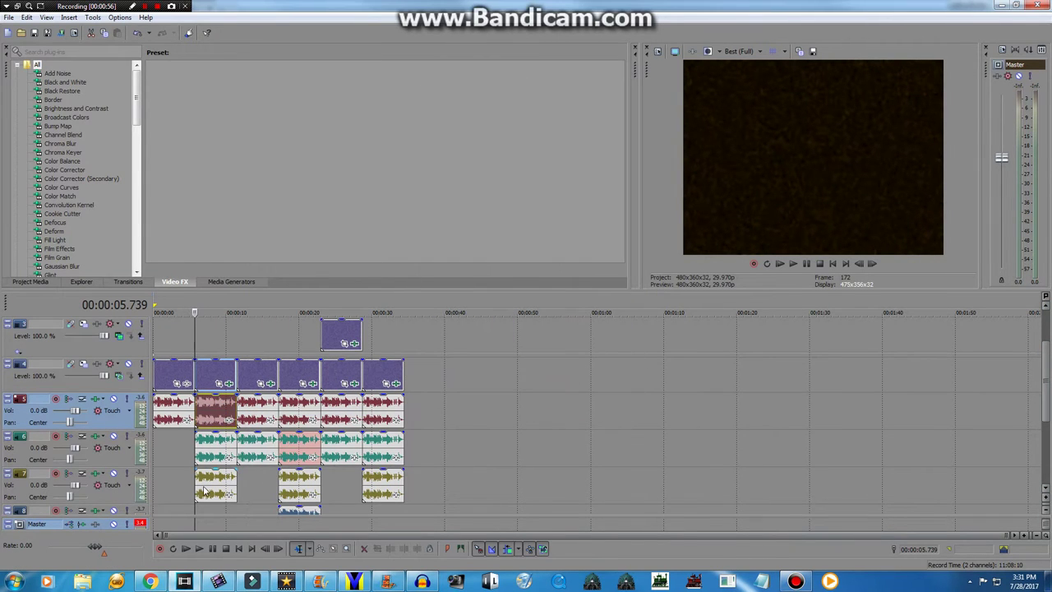
{"action": "right_click", "coordinate": [209, 459]}
{"action": "left_click", "coordinate": [267, 448]}
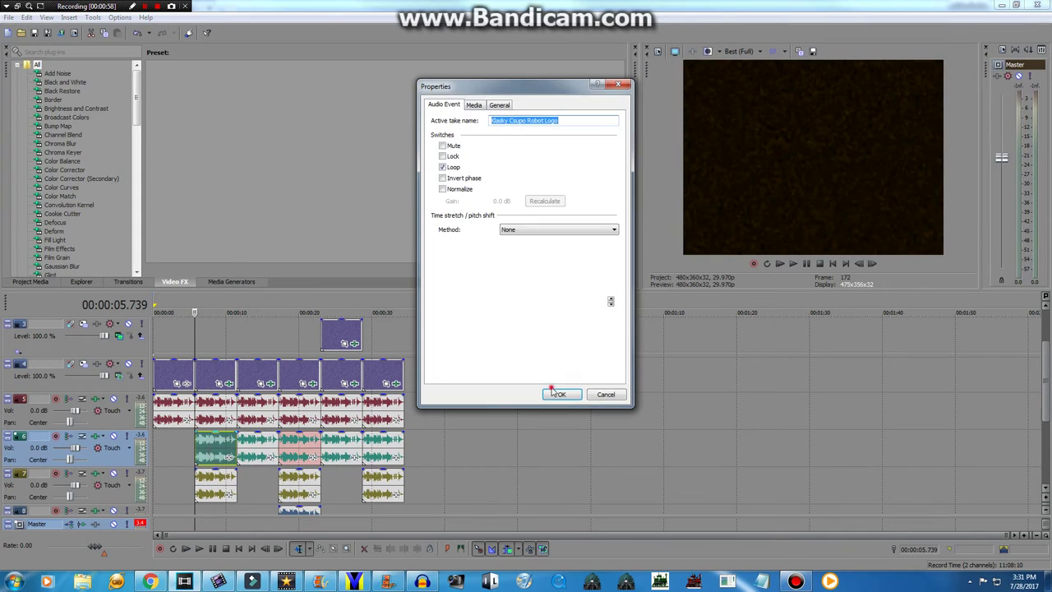
{"action": "left_click", "coordinate": [561, 395]}
{"action": "right_click", "coordinate": [215, 490]}
{"action": "left_click", "coordinate": [263, 493]}
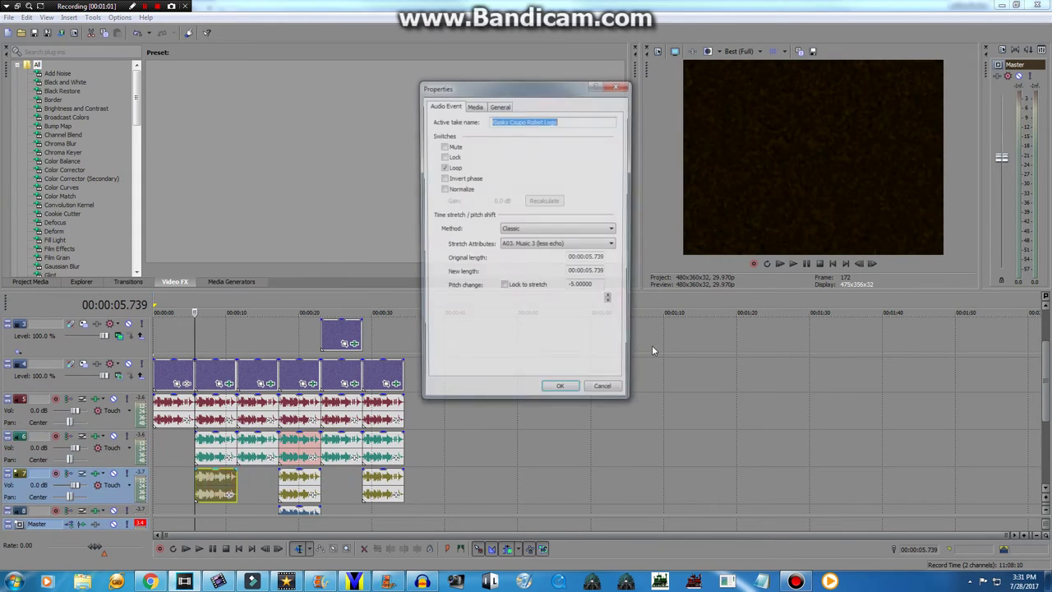
{"action": "left_click", "coordinate": [561, 394]}
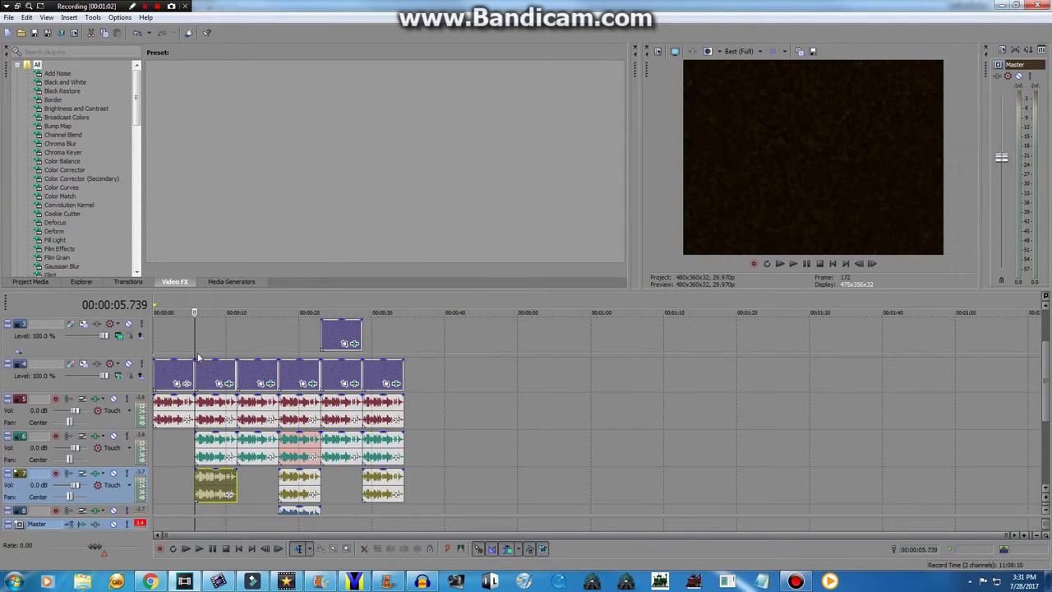
Step: Inspect the settings of all four Pinch/Punch effects on the third video clip
{"action": "left_click_drag", "start_coordinate": [197, 358], "coordinate": [235, 365]}
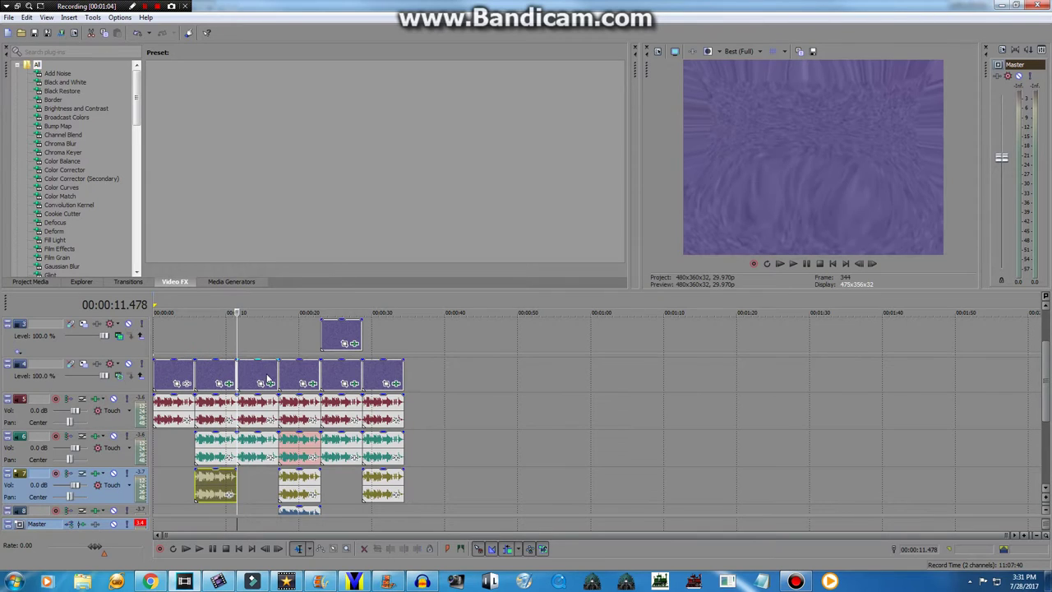
{"action": "left_click", "coordinate": [270, 383]}
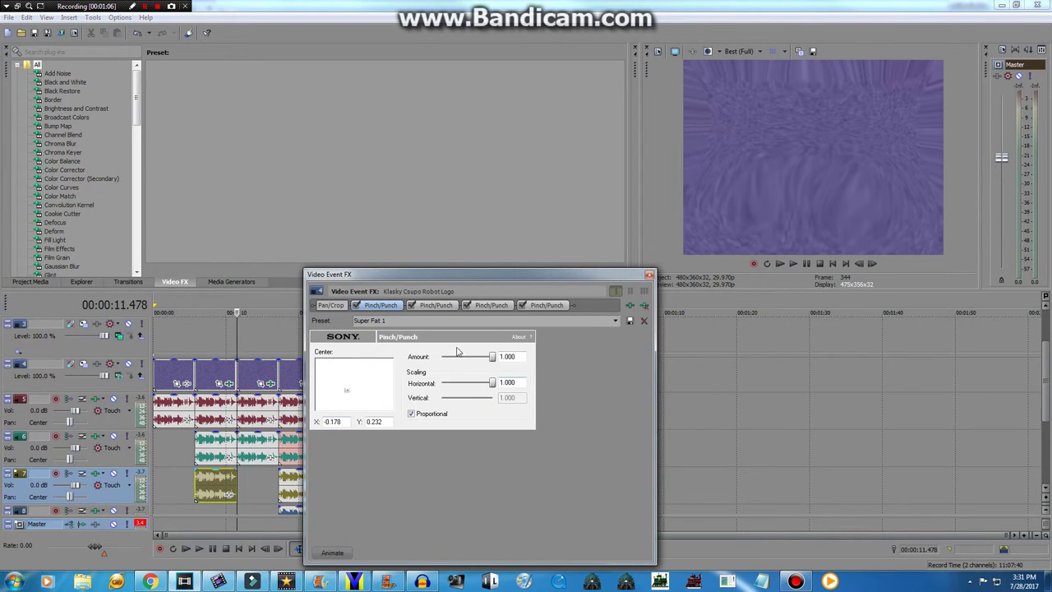
{"action": "left_click", "coordinate": [435, 305]}
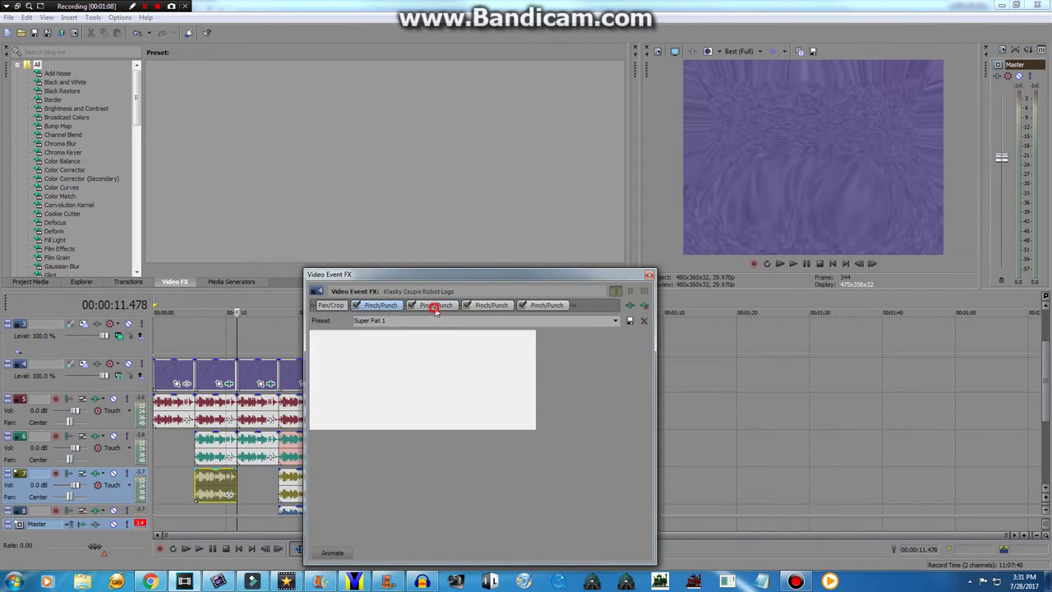
{"action": "left_click", "coordinate": [490, 305]}
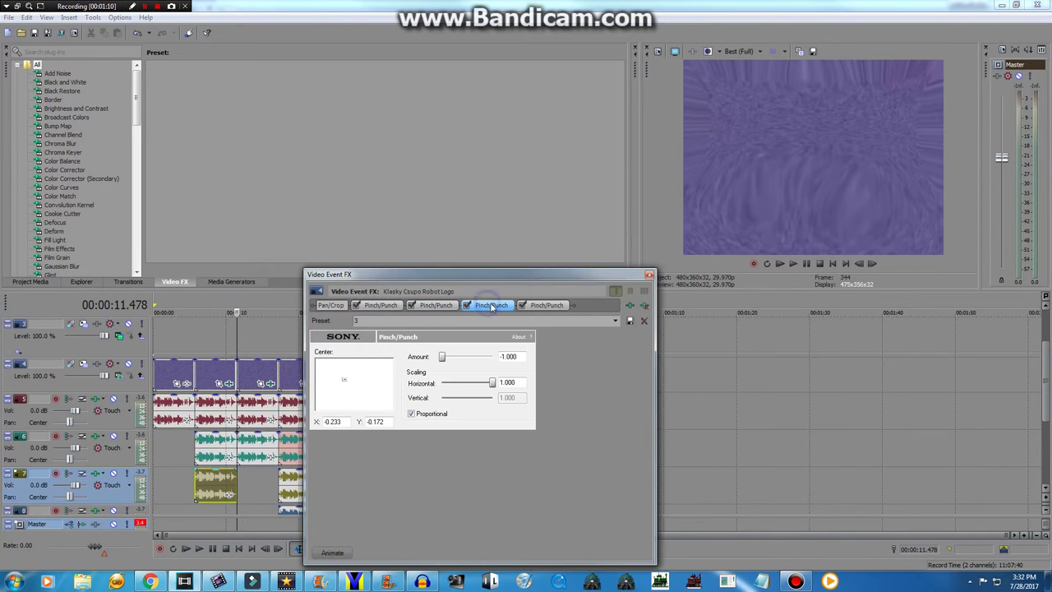
{"action": "left_click", "coordinate": [547, 305]}
{"action": "left_click", "coordinate": [650, 275]}
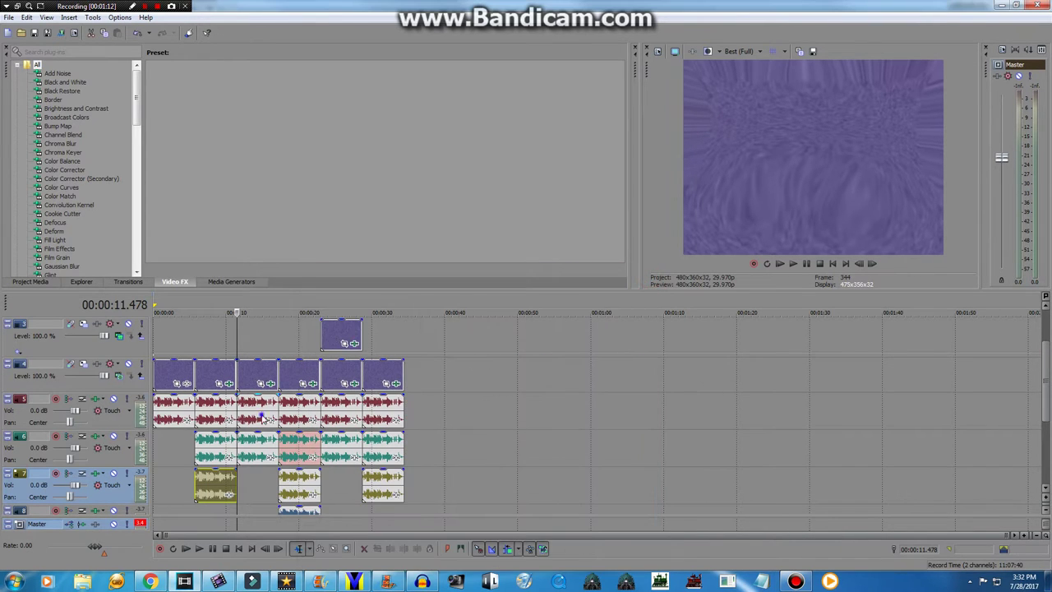
Step: Check the pitch shift properties of the third segment's audio clips on tracks 5 and 6
{"action": "right_click", "coordinate": [263, 419]}
{"action": "left_click", "coordinate": [287, 388]}
{"action": "left_click", "coordinate": [562, 395]}
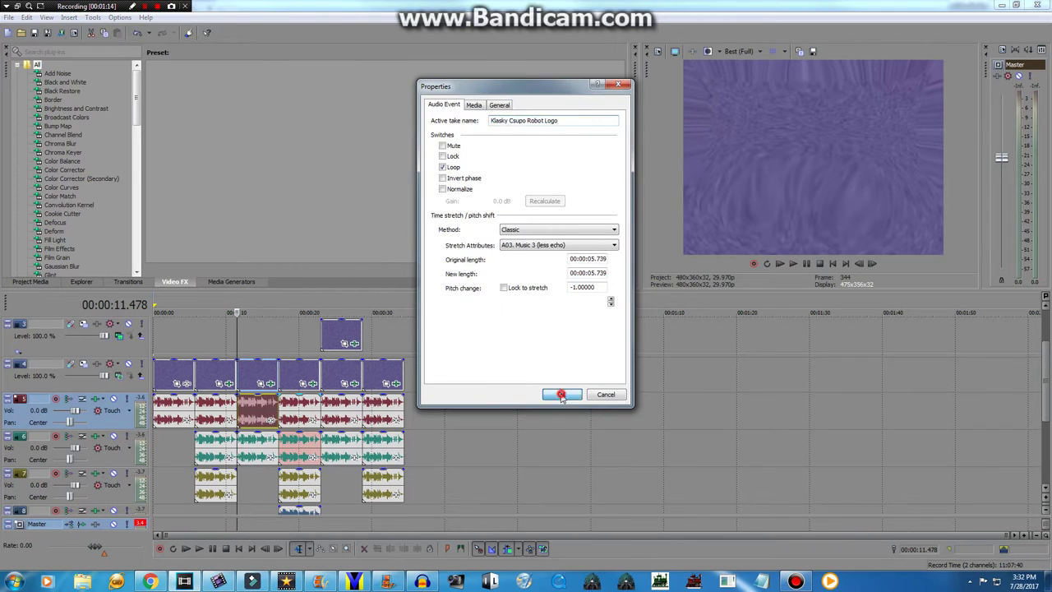
{"action": "right_click", "coordinate": [263, 451]}
{"action": "left_click", "coordinate": [288, 421]}
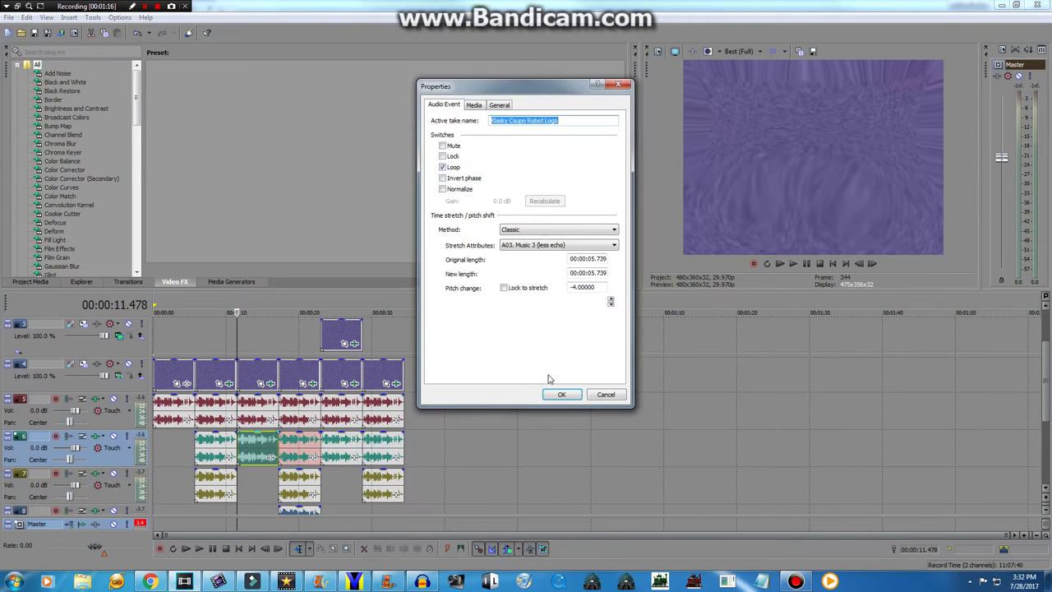
{"action": "left_click", "coordinate": [544, 393]}
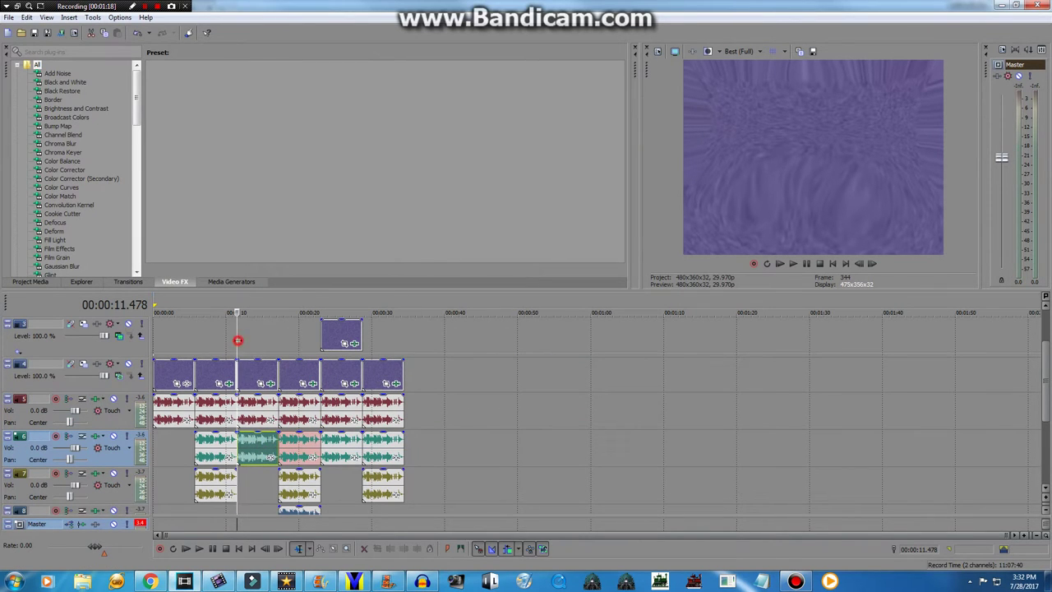
Step: Inspect the Gradient Map effect settings on the fourth video clip
{"action": "left_click", "coordinate": [270, 349]}
{"action": "left_click", "coordinate": [277, 351]}
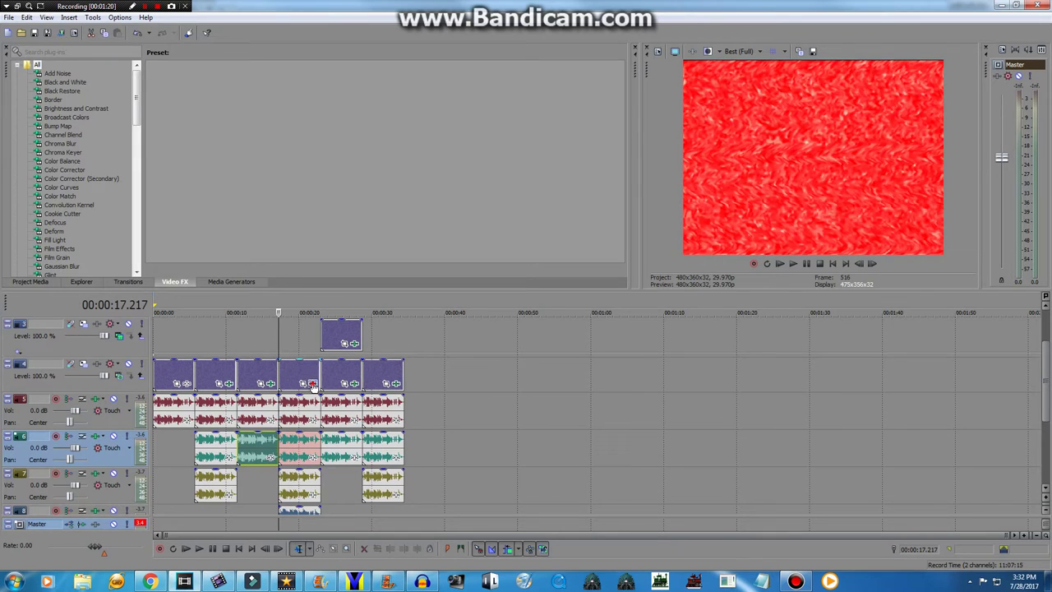
{"action": "left_click", "coordinate": [312, 383]}
{"action": "left_click", "coordinate": [385, 305]}
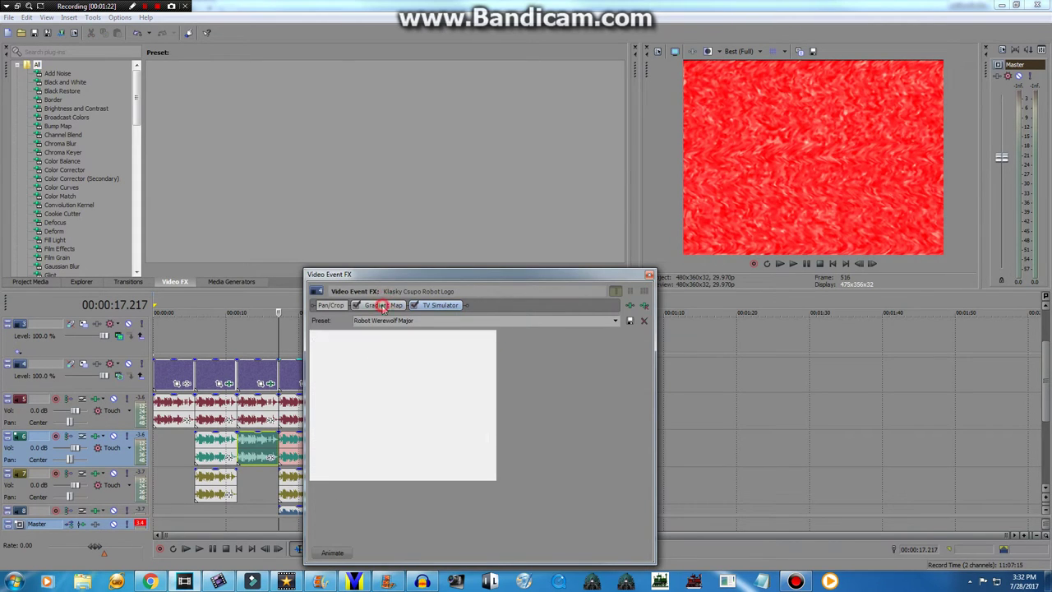
{"action": "left_click", "coordinate": [649, 275]}
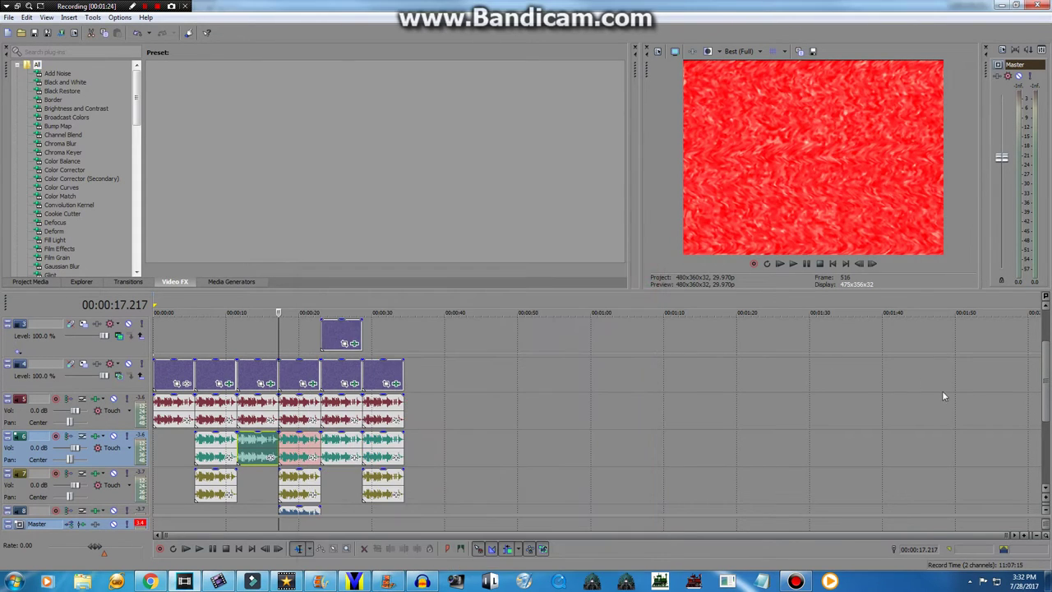
Step: Check the pitch shift properties of the fourth segment's audio clips on tracks 5 and 6
{"action": "left_click_drag", "start_coordinate": [1043, 398], "coordinate": [1044, 411]}
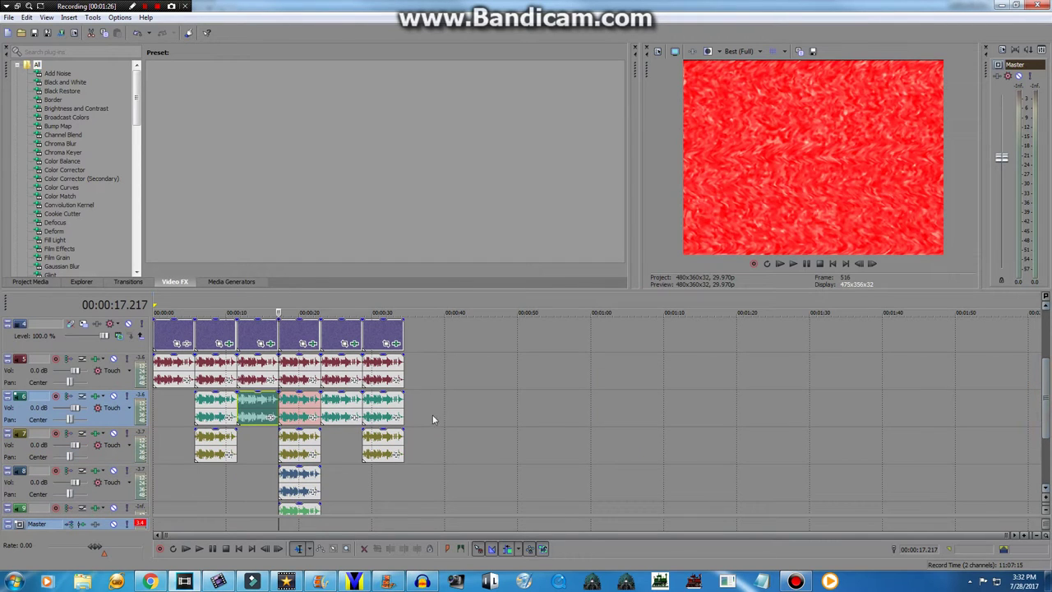
{"action": "right_click", "coordinate": [305, 380]}
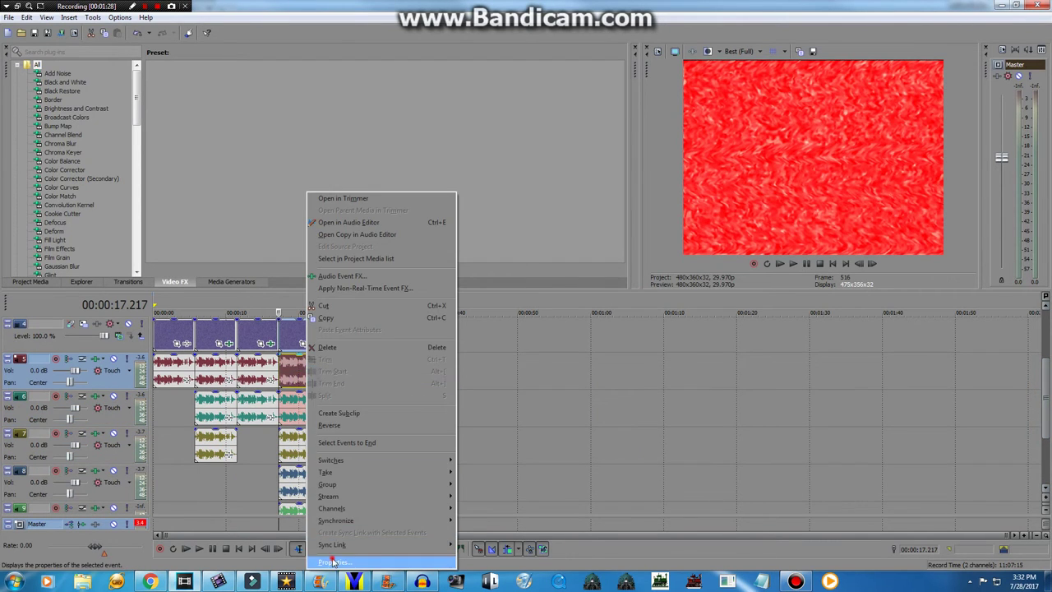
{"action": "left_click", "coordinate": [334, 562]}
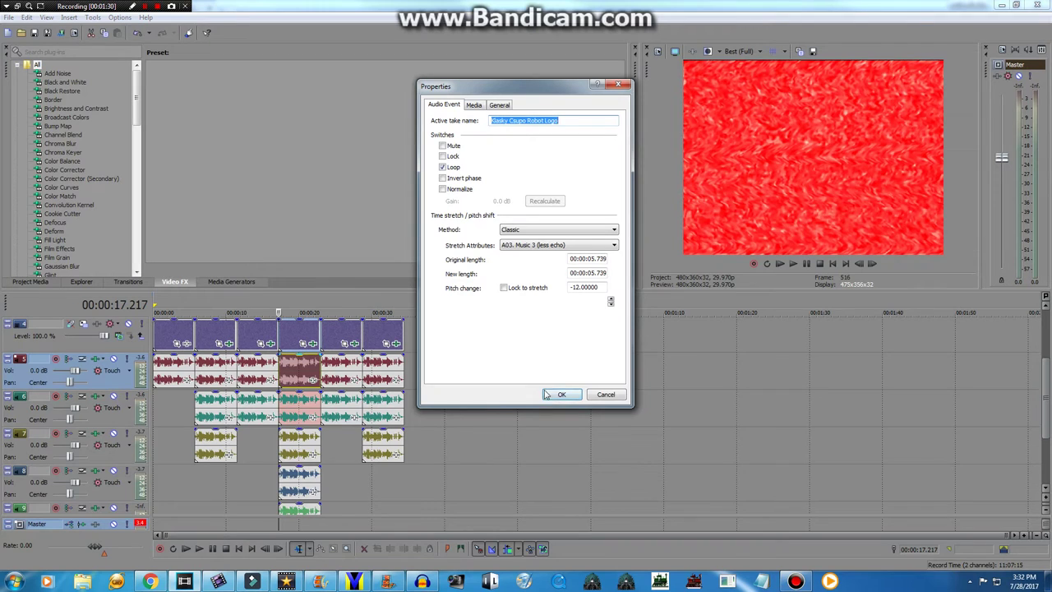
{"action": "left_click", "coordinate": [562, 394]}
{"action": "left_click", "coordinate": [299, 406]}
{"action": "right_click", "coordinate": [299, 407]}
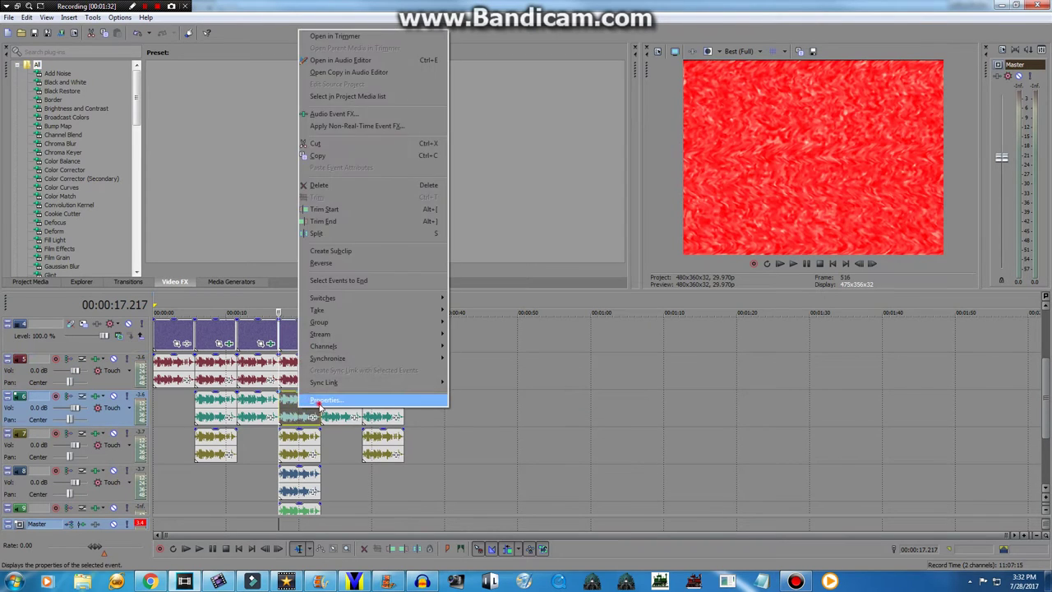
{"action": "left_click", "coordinate": [329, 393]}
{"action": "left_click", "coordinate": [562, 391]}
Step: Check the pitch shift properties of the fourth segment's audio clips on tracks 7, 8 and 9
{"action": "left_click", "coordinate": [297, 445]}
{"action": "right_click", "coordinate": [297, 446]}
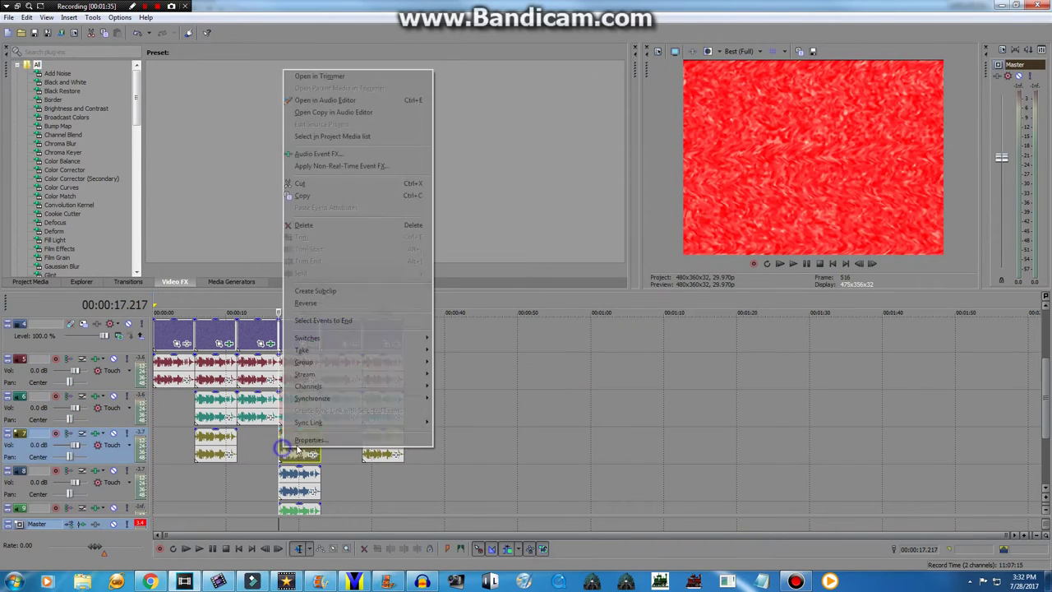
{"action": "left_click", "coordinate": [316, 442]}
{"action": "left_click", "coordinate": [560, 386]}
{"action": "left_click", "coordinate": [301, 483]}
{"action": "right_click", "coordinate": [301, 484]}
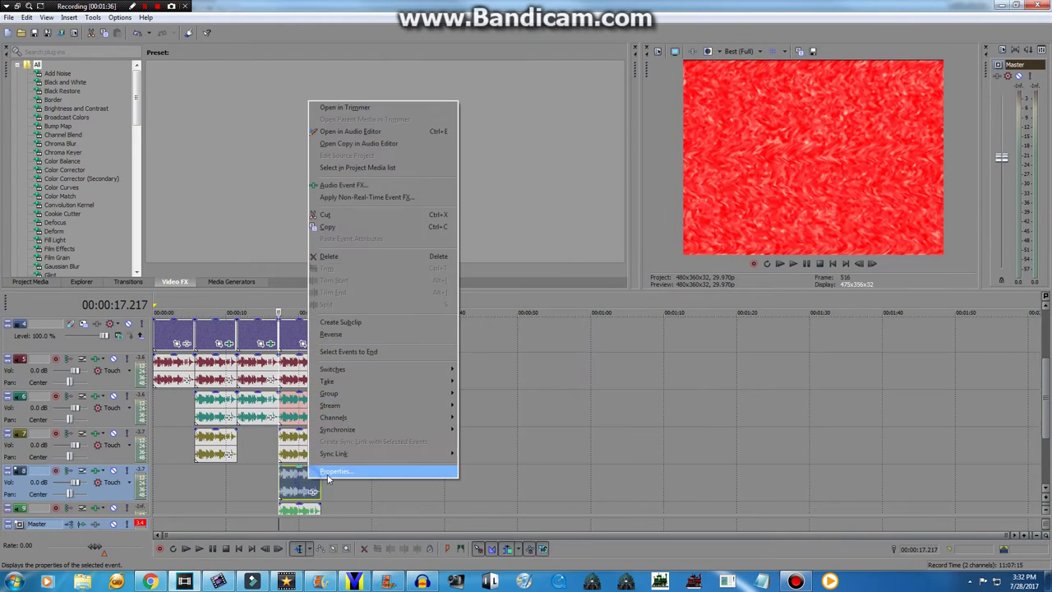
{"action": "left_click", "coordinate": [345, 470]}
{"action": "left_click", "coordinate": [560, 388]}
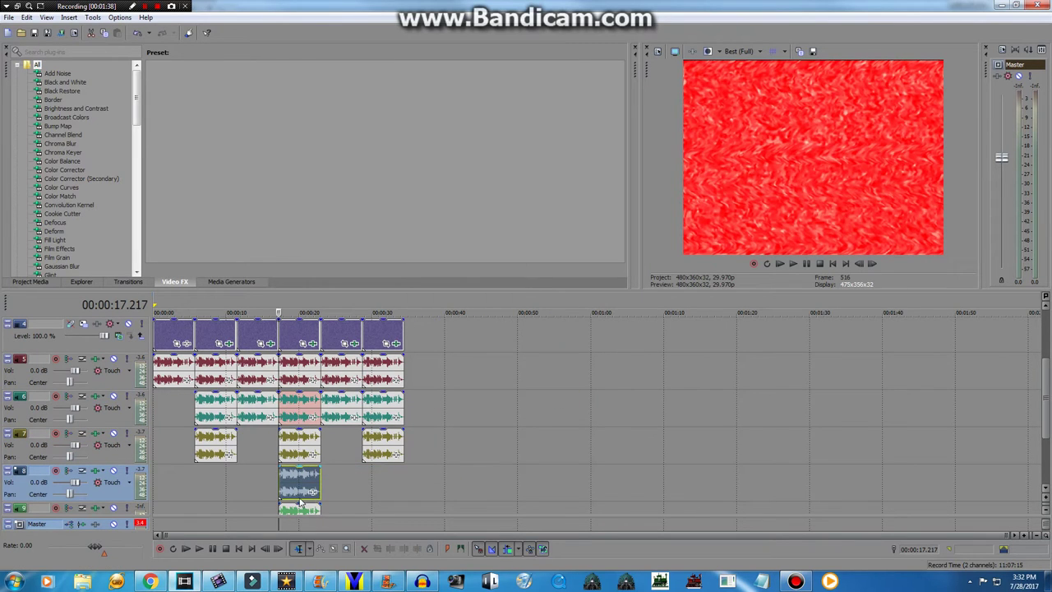
{"action": "left_click", "coordinate": [301, 514]}
{"action": "right_click", "coordinate": [301, 514]}
{"action": "left_click", "coordinate": [347, 503]}
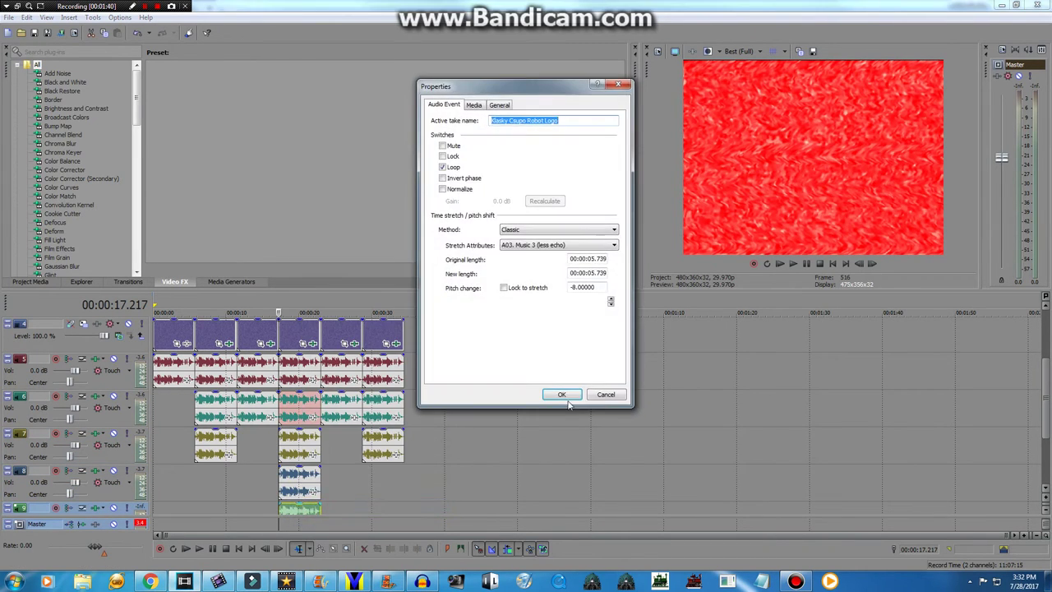
{"action": "left_click", "coordinate": [564, 395]}
Step: Review the pitch change values of the fourth segment's audio clips on tracks 7, 8 and 9 once more
{"action": "scroll", "coordinate": [407, 446], "scroll_direction": "down", "scroll_amount": 2}
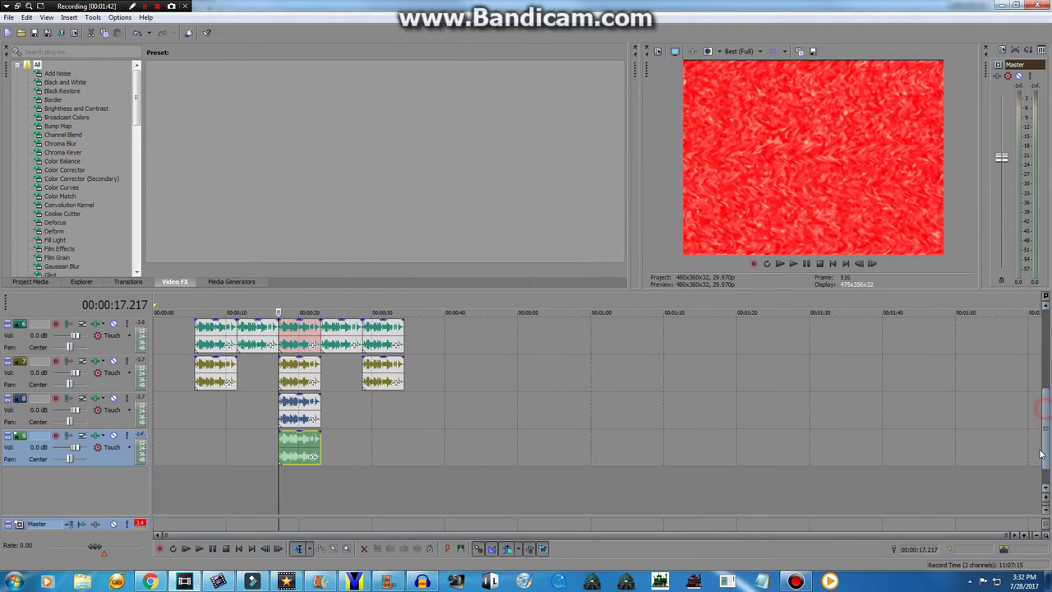
{"action": "right_click", "coordinate": [300, 378]}
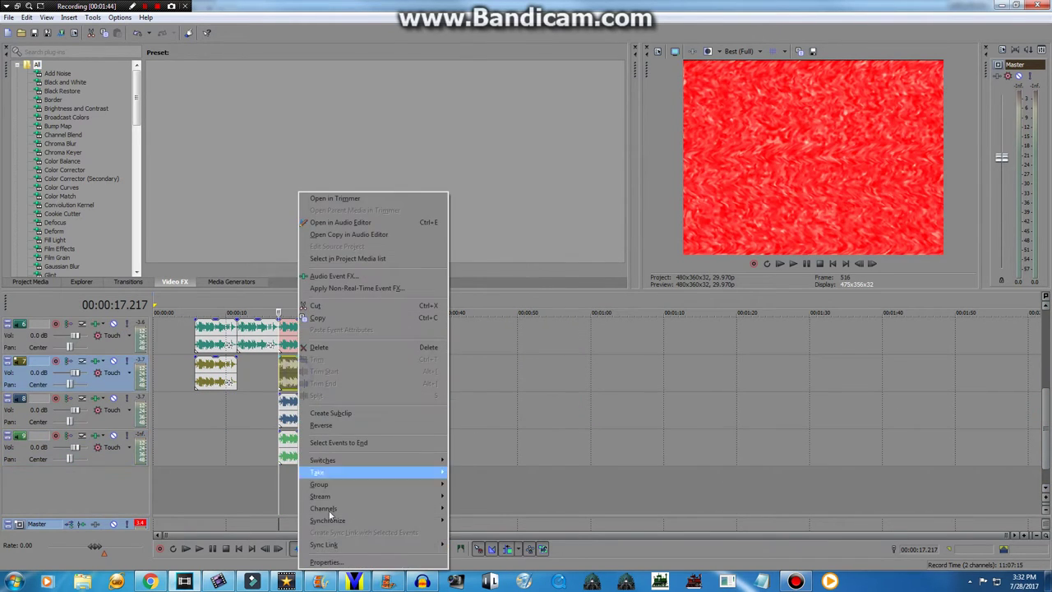
{"action": "left_click", "coordinate": [345, 564]}
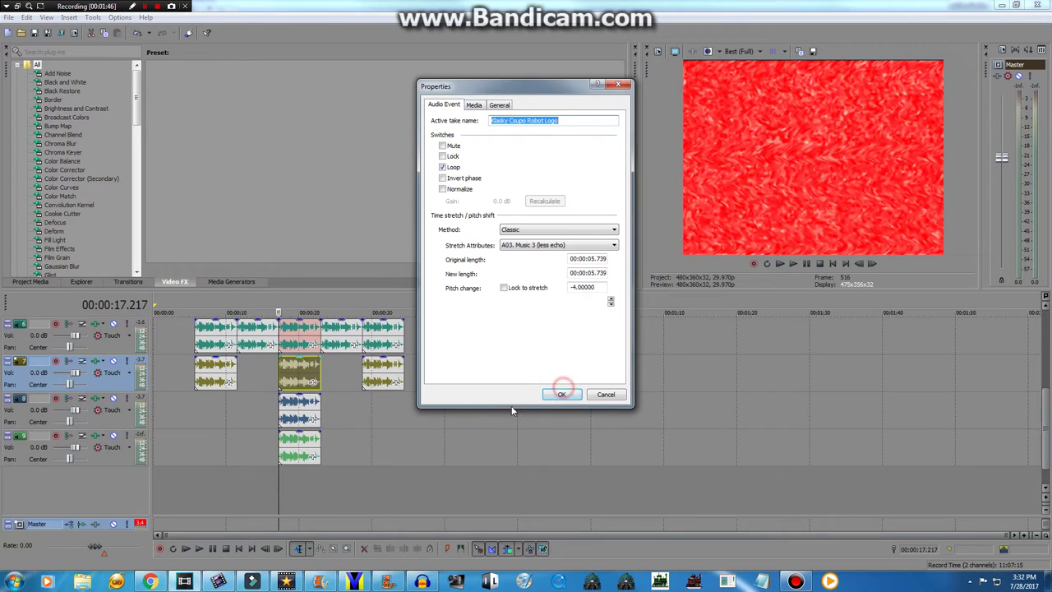
{"action": "left_click", "coordinate": [560, 394]}
{"action": "left_click", "coordinate": [313, 411]}
{"action": "right_click", "coordinate": [317, 409]}
{"action": "left_click", "coordinate": [321, 409]}
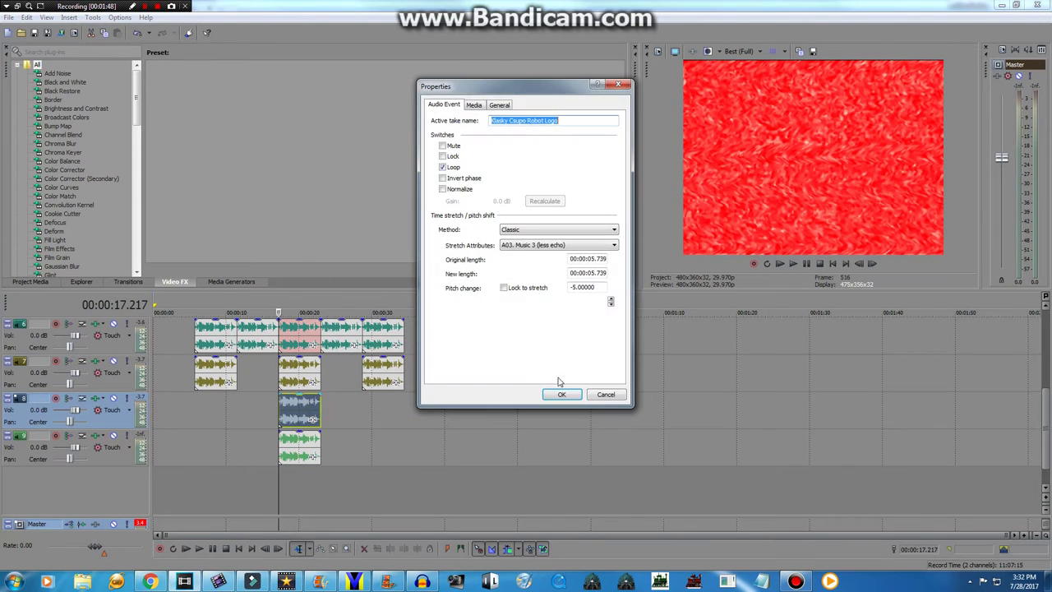
{"action": "left_click", "coordinate": [560, 394]}
{"action": "right_click", "coordinate": [300, 447]}
{"action": "left_click", "coordinate": [329, 416]}
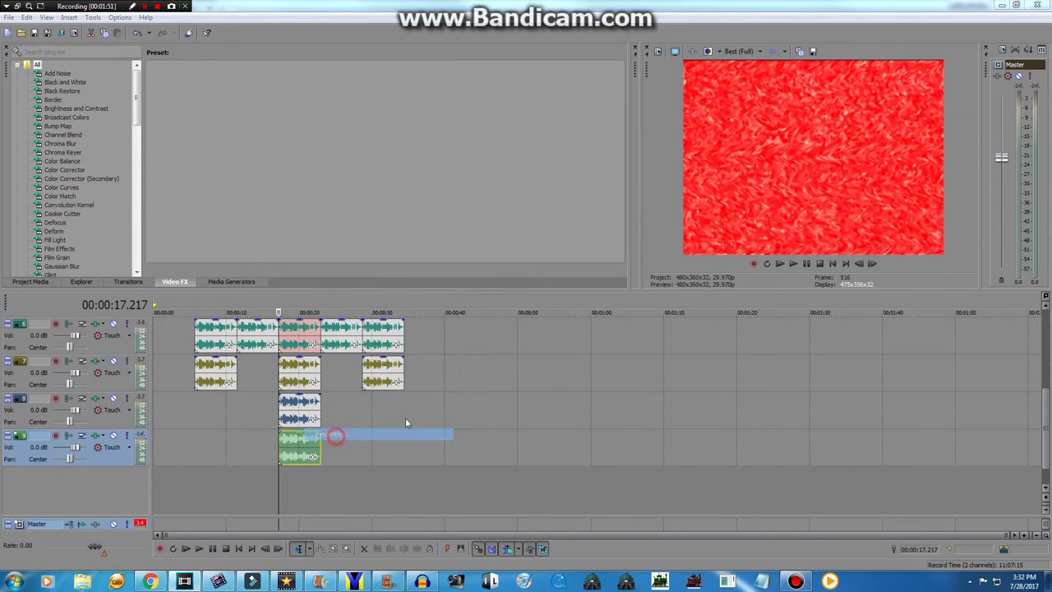
{"action": "left_click", "coordinate": [563, 395]}
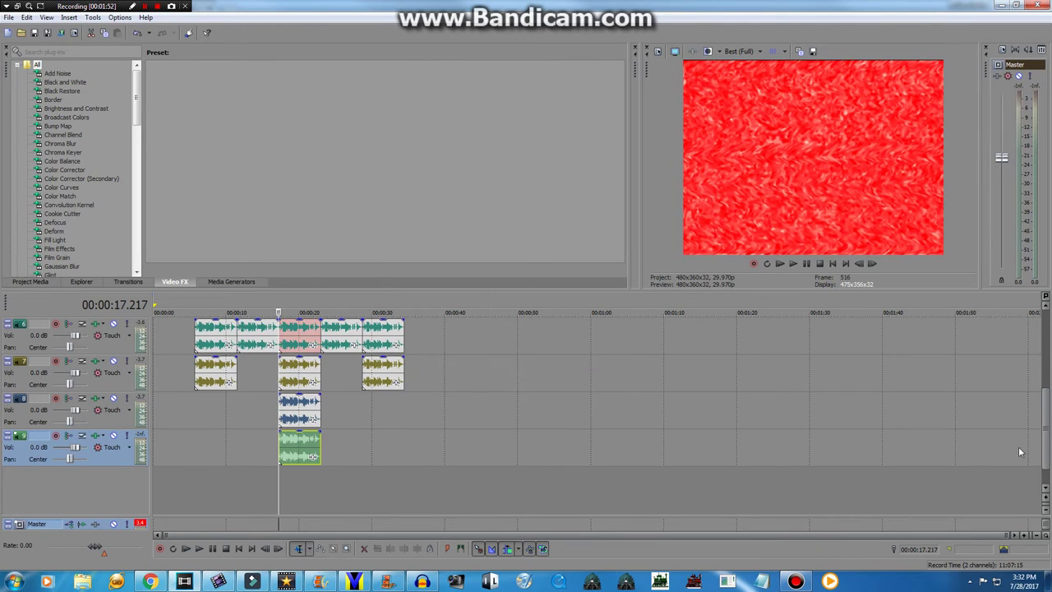
{"action": "left_click_drag", "start_coordinate": [1046, 448], "coordinate": [1033, 412]}
{"action": "scroll", "coordinate": [1027, 419], "scroll_direction": "down", "scroll_amount": 2}
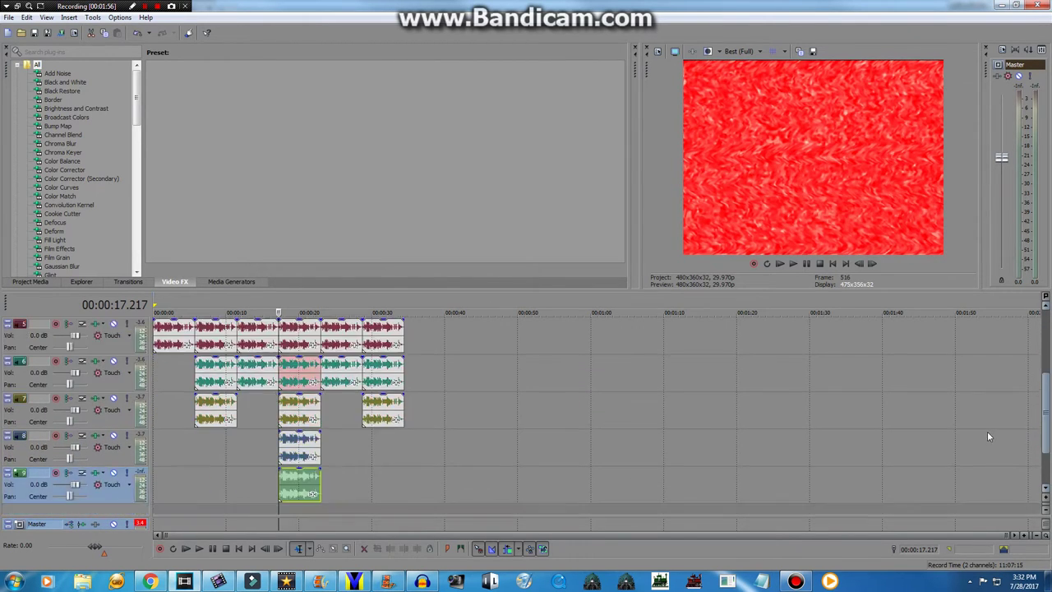
{"action": "scroll", "coordinate": [986, 431], "scroll_direction": "up", "scroll_amount": 3}
{"action": "scroll", "coordinate": [1003, 415], "scroll_direction": "down", "scroll_amount": 3}
{"action": "scroll", "coordinate": [986, 429], "scroll_direction": "up", "scroll_amount": 2}
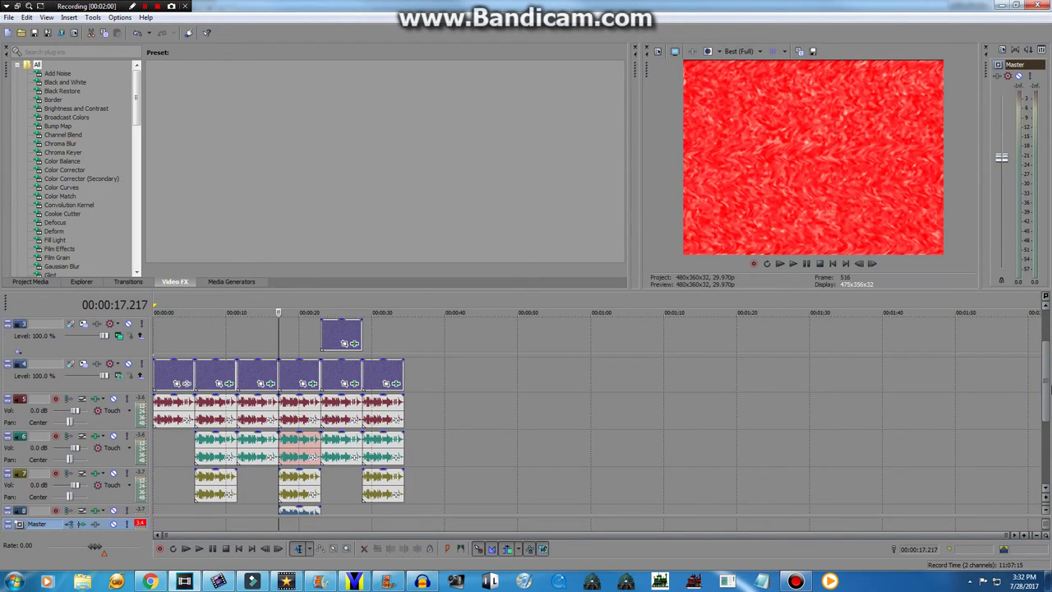
{"action": "scroll", "coordinate": [1042, 383], "scroll_direction": "up", "scroll_amount": 1}
{"action": "scroll", "coordinate": [1036, 384], "scroll_direction": "down", "scroll_amount": 1}
Step: Go through the Gradient Map color points of the fifth video clip on track 4 and save the settings as preset "X Is A Dog Like Devil"
{"action": "left_click_drag", "start_coordinate": [280, 523], "coordinate": [322, 468]}
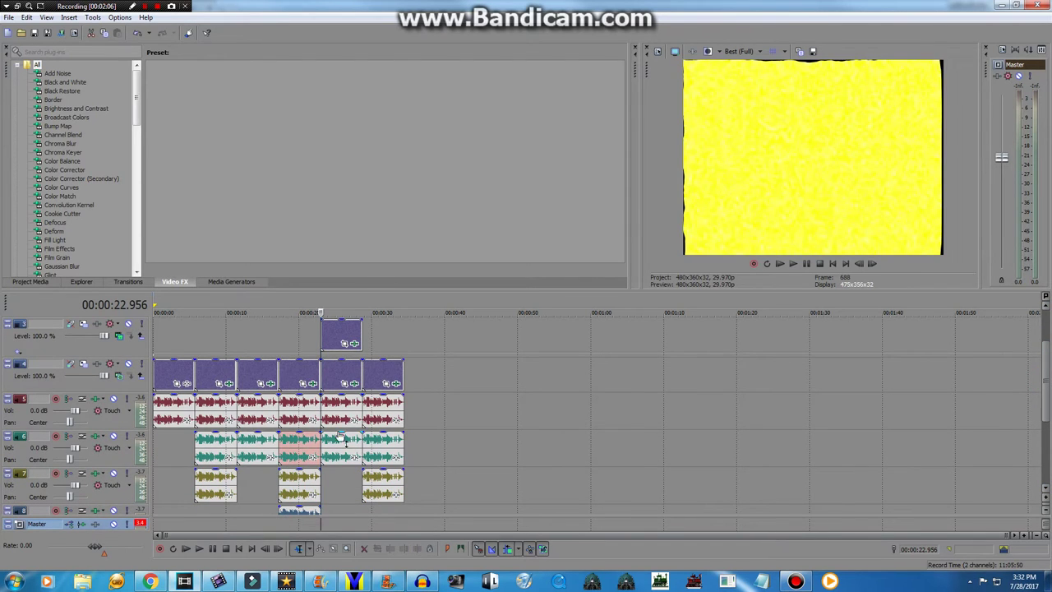
{"action": "left_click", "coordinate": [354, 384]}
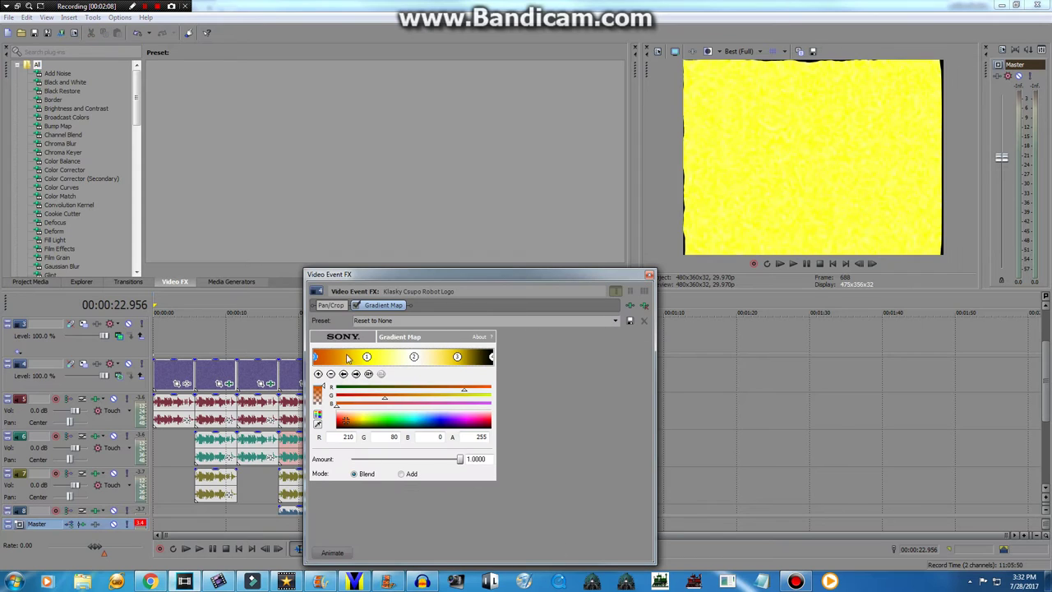
{"action": "left_click", "coordinate": [366, 359]}
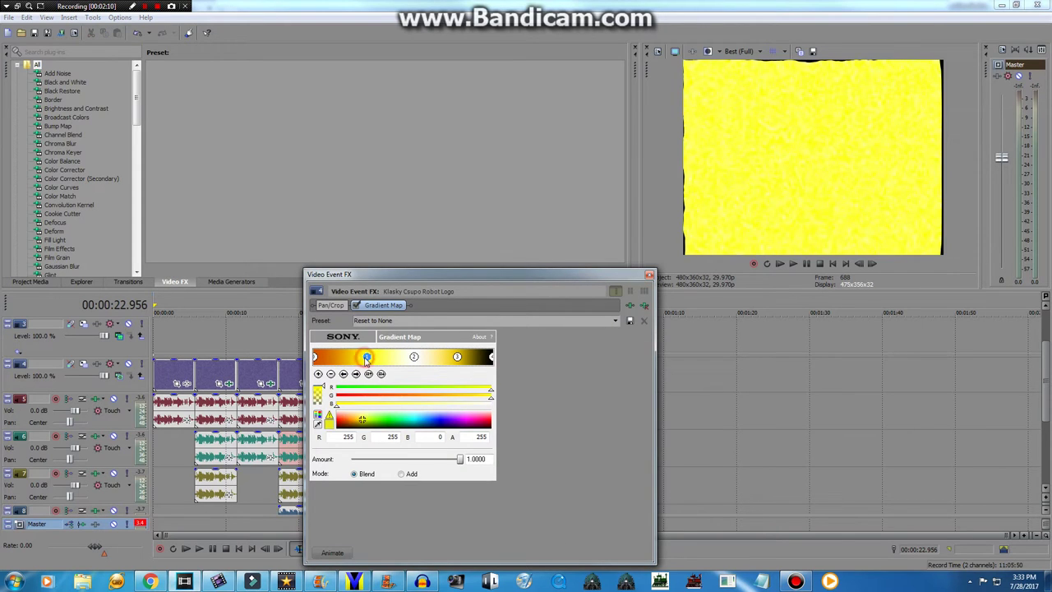
{"action": "left_click", "coordinate": [414, 357]}
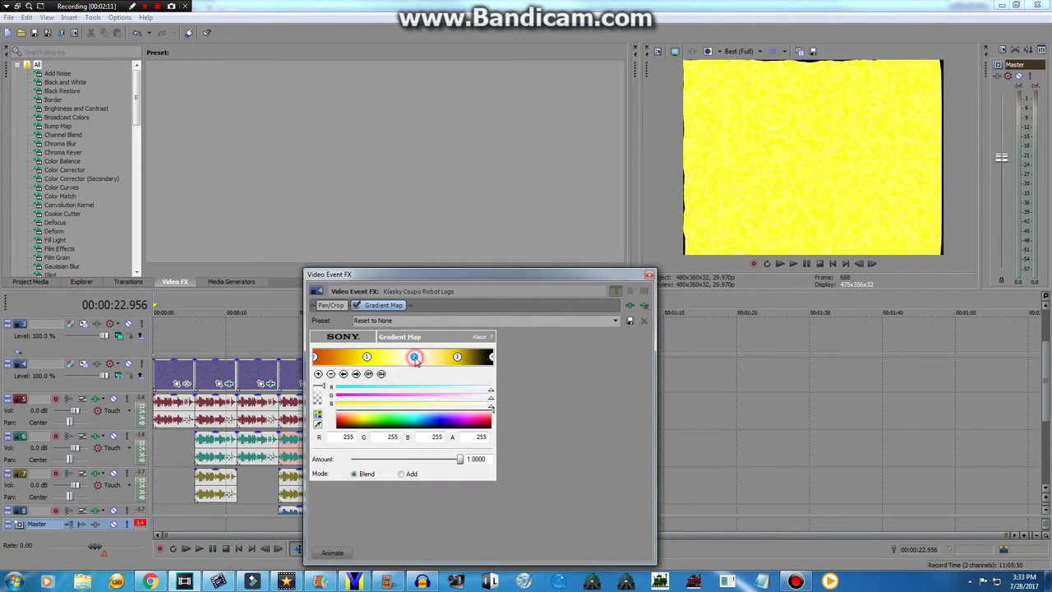
{"action": "left_click", "coordinate": [457, 357]}
{"action": "left_click", "coordinate": [491, 357]}
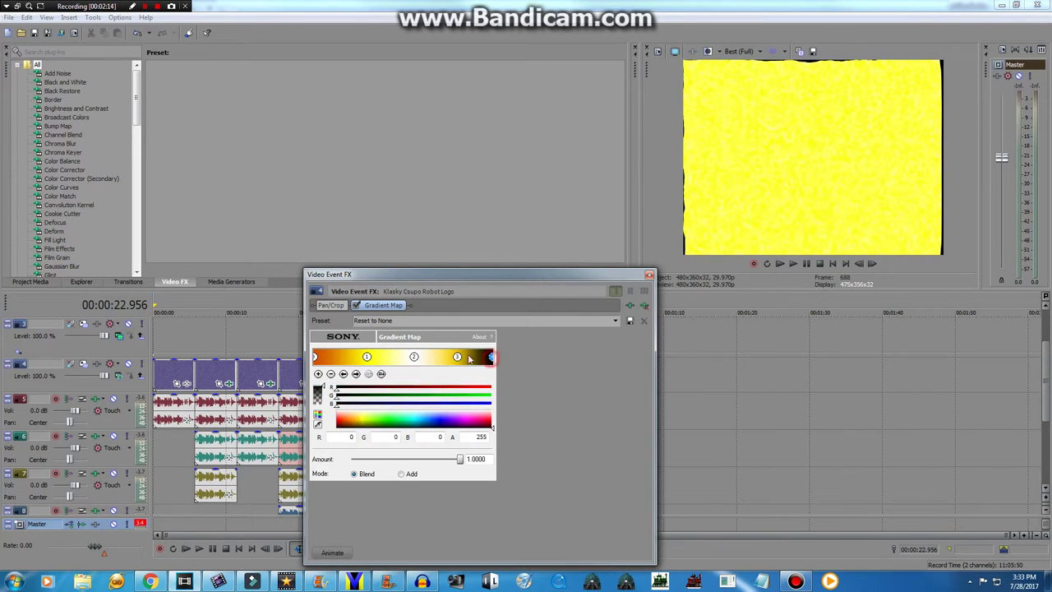
{"action": "left_click", "coordinate": [404, 321]}
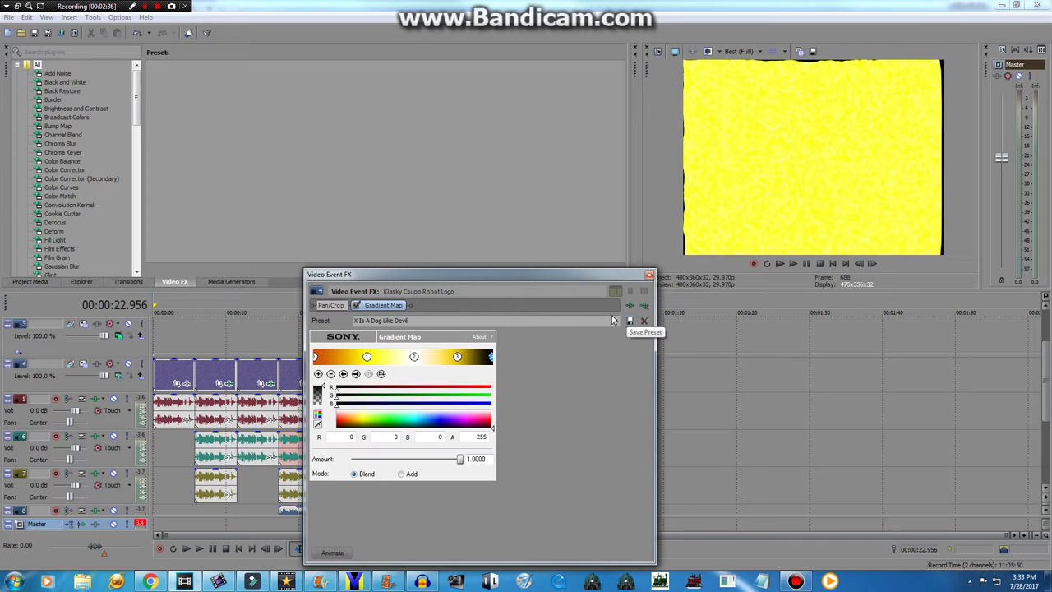
{"action": "left_click", "coordinate": [649, 274]}
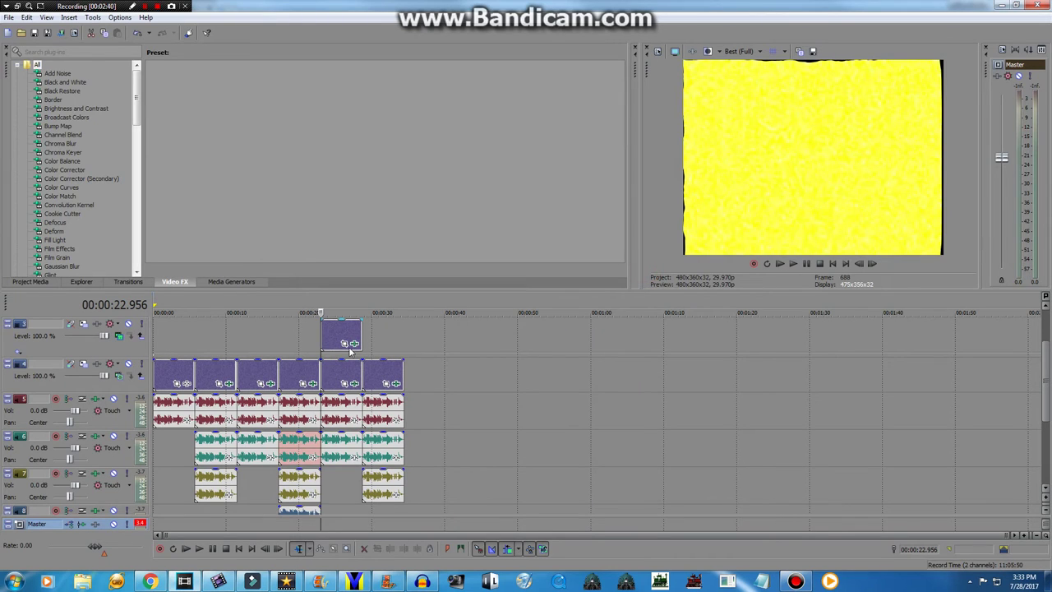
Step: Inspect the Height Map settings of the custom composite mode on track 3
{"action": "left_click", "coordinate": [119, 336]}
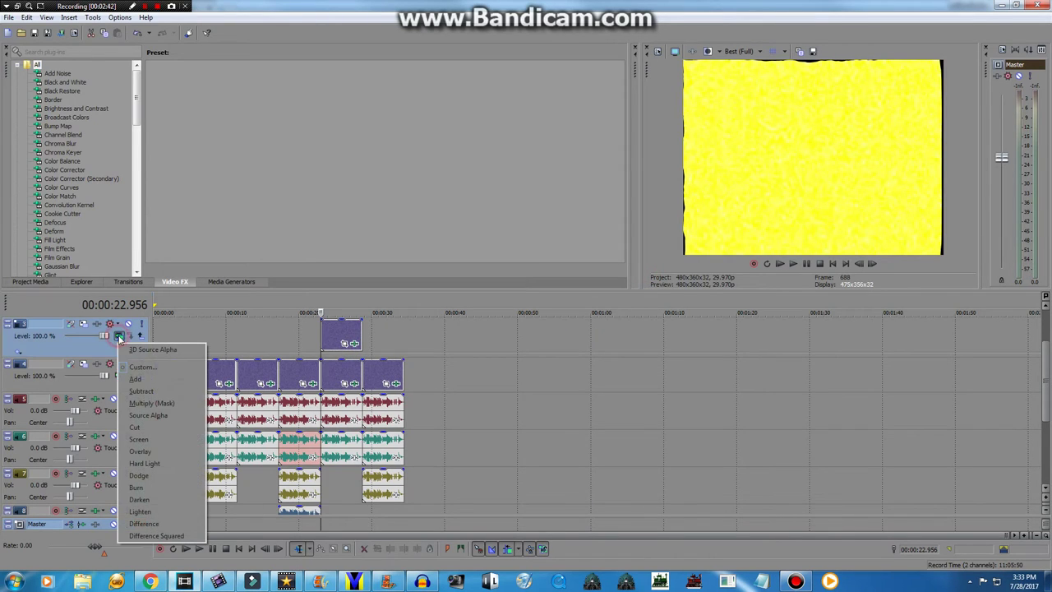
{"action": "left_click", "coordinate": [142, 367]}
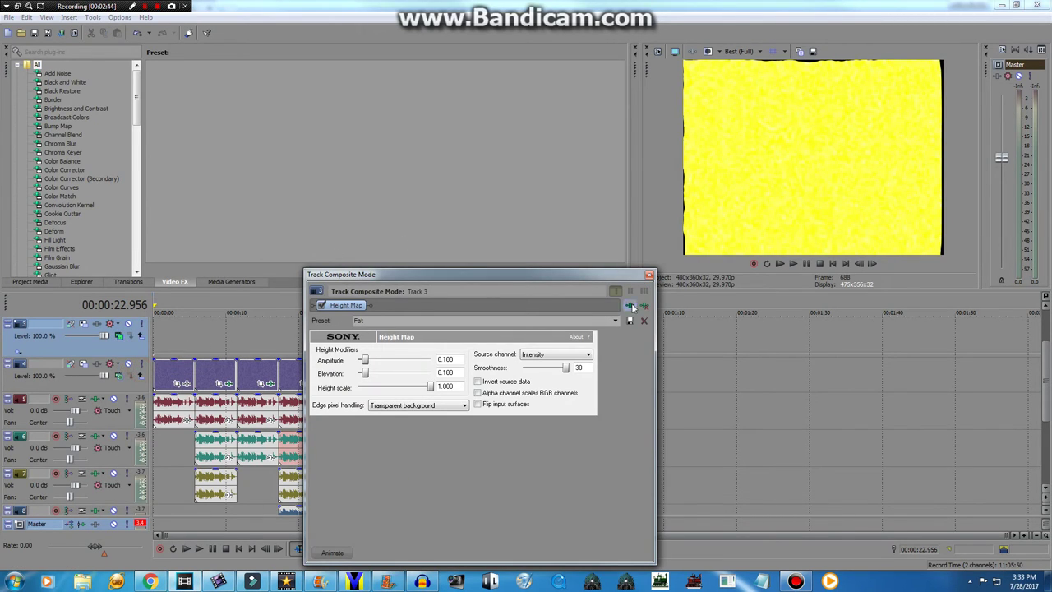
{"action": "left_click", "coordinate": [649, 275]}
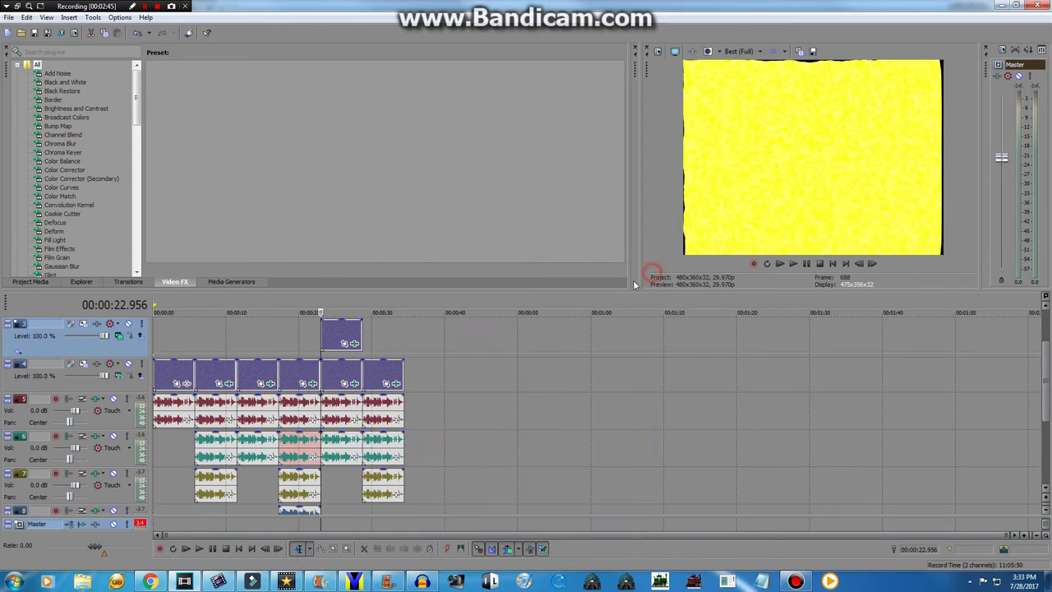
Step: Check the pitch shift properties of the fifth segment's audio clips on tracks 5 and 6
{"action": "right_click", "coordinate": [345, 408]}
{"action": "left_click", "coordinate": [370, 399]}
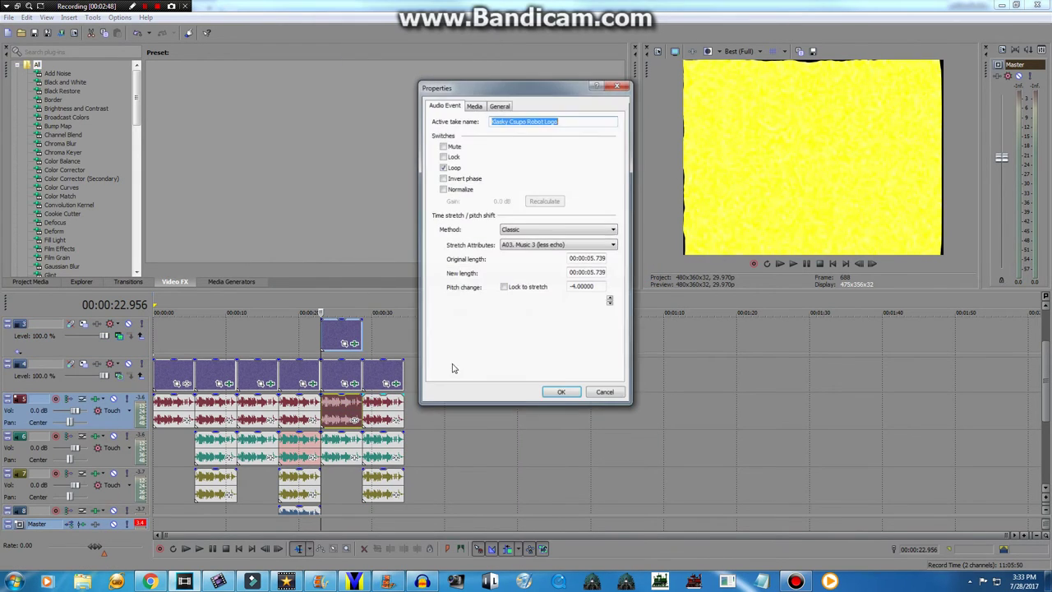
{"action": "left_click", "coordinate": [558, 394]}
{"action": "right_click", "coordinate": [353, 448]}
{"action": "left_click", "coordinate": [376, 435]}
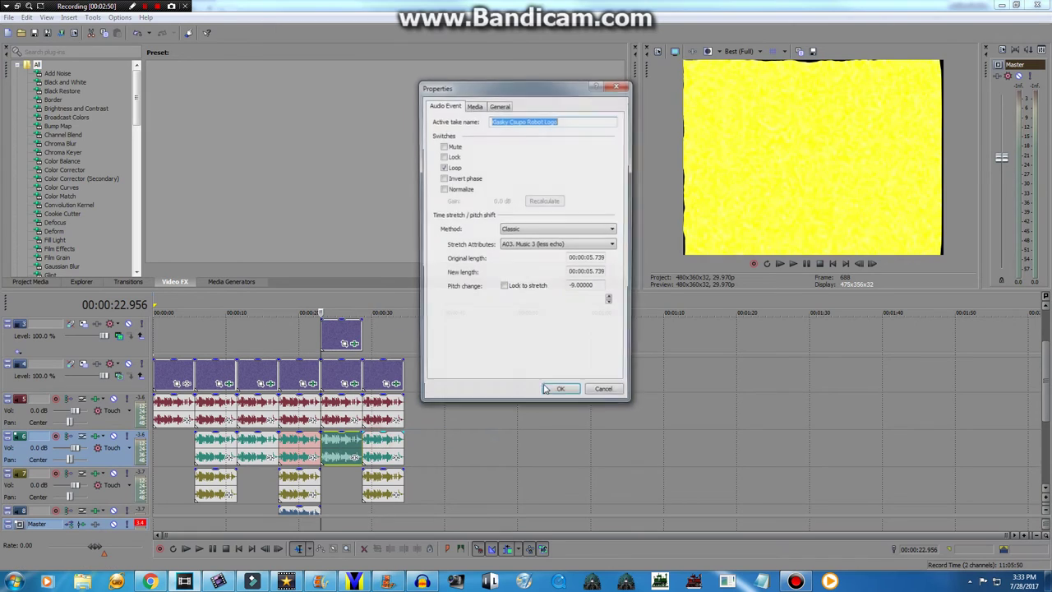
{"action": "left_click", "coordinate": [557, 389]}
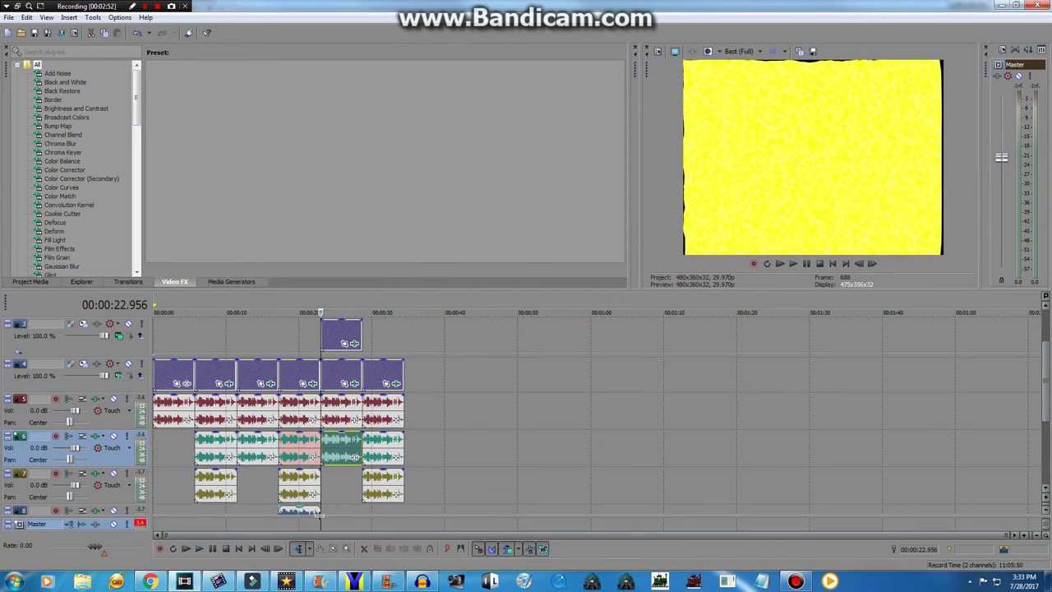
Step: Move to the start of the sixth segment and inspect its video clip's Gradient Map, Light Rays and TV Simulator effects
{"action": "left_click", "coordinate": [362, 444]}
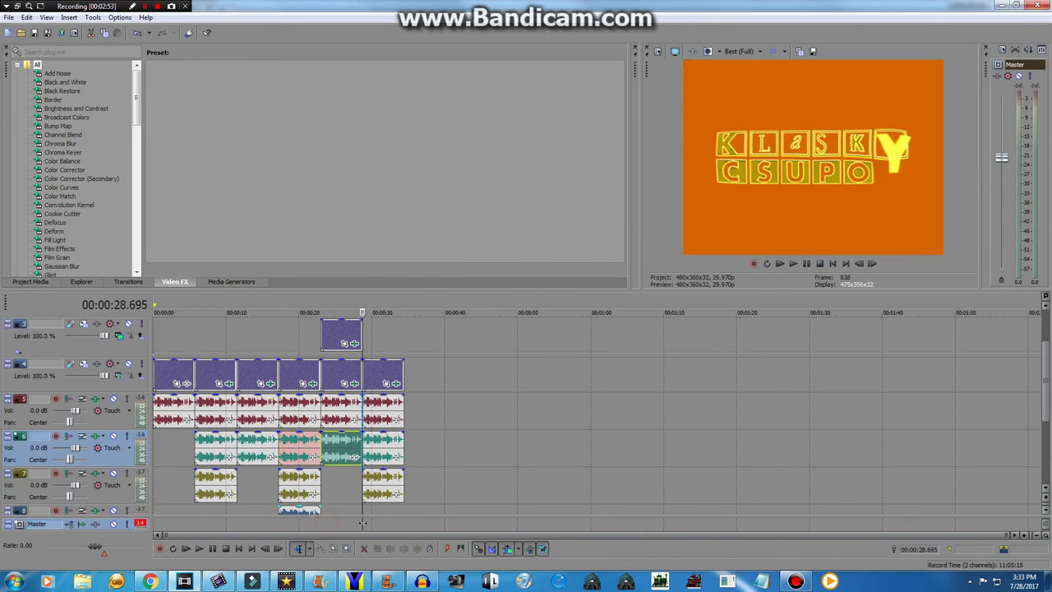
{"action": "left_click", "coordinate": [396, 382]}
{"action": "left_click", "coordinate": [383, 304]}
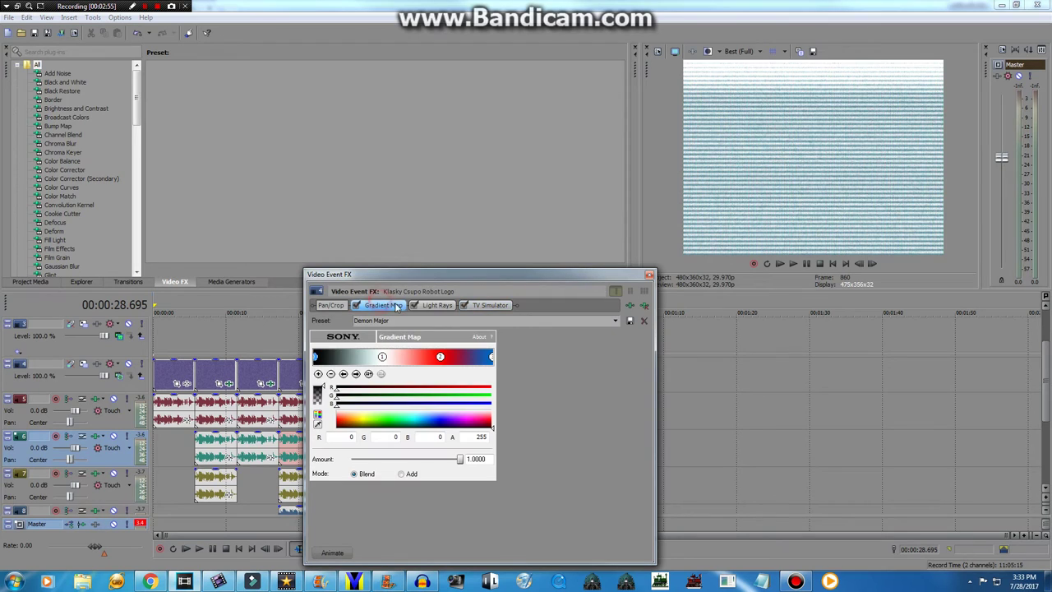
{"action": "left_click", "coordinate": [439, 305]}
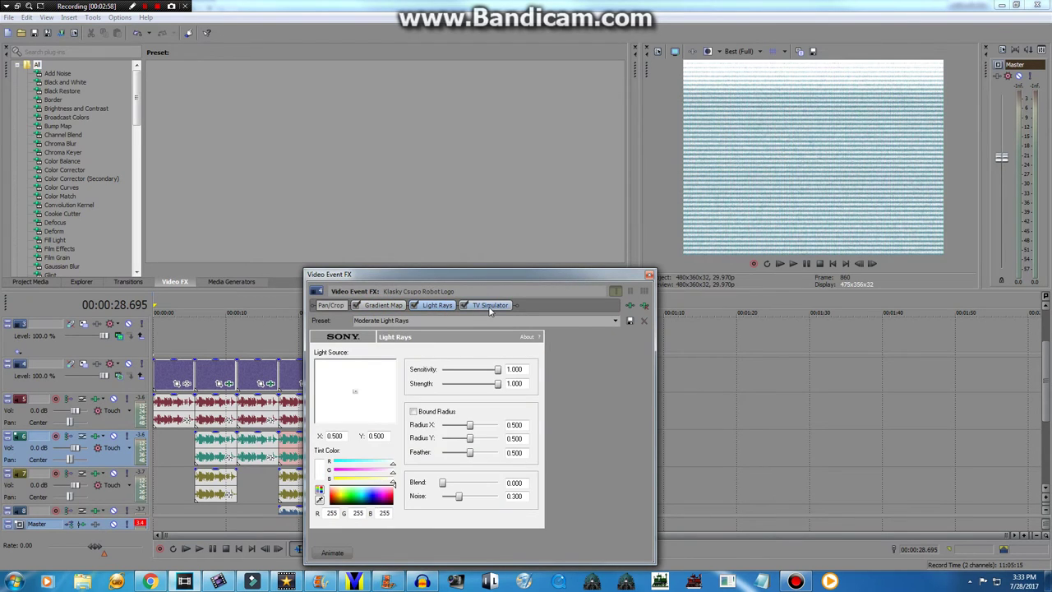
{"action": "left_click", "coordinate": [490, 305]}
{"action": "left_click", "coordinate": [648, 275]}
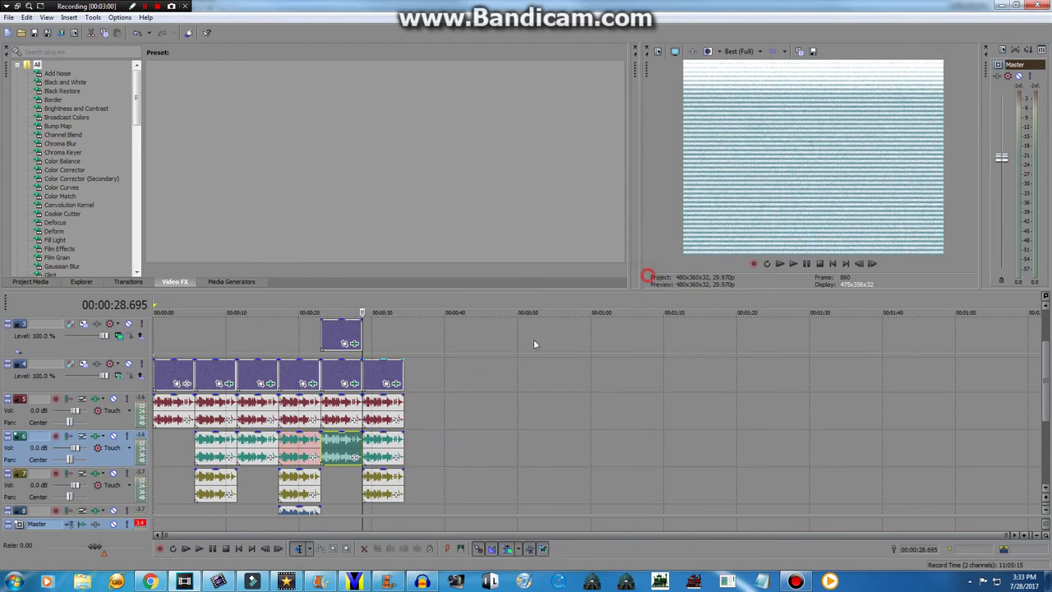
Step: Check the pitch shift properties of the sixth segment's audio clips on tracks 5, 6 and 7
{"action": "left_click", "coordinate": [383, 419]}
{"action": "right_click", "coordinate": [383, 421]}
{"action": "left_click", "coordinate": [419, 417]}
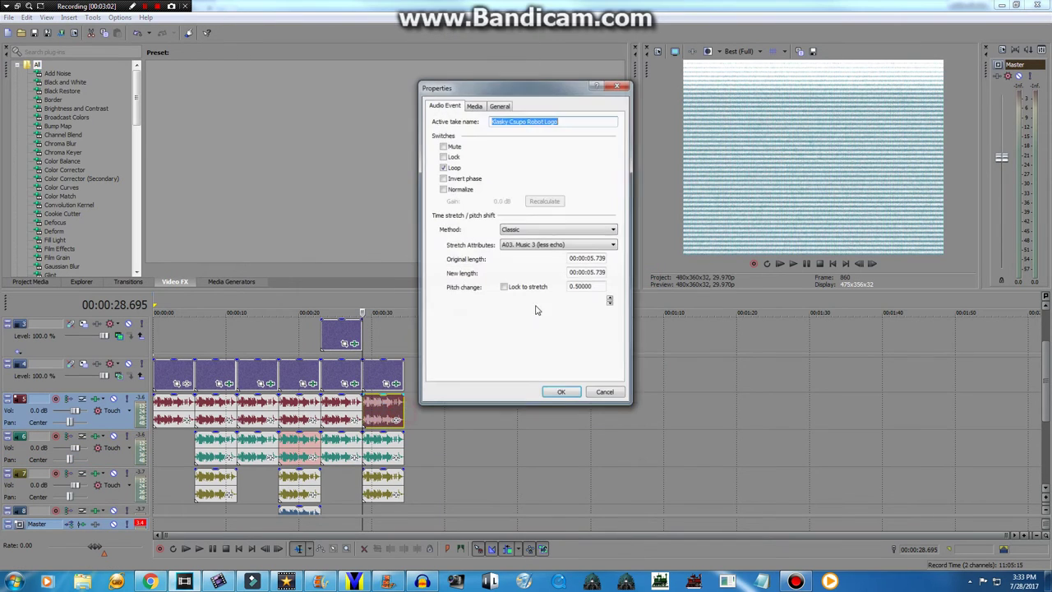
{"action": "left_click", "coordinate": [561, 394]}
{"action": "right_click", "coordinate": [383, 448]}
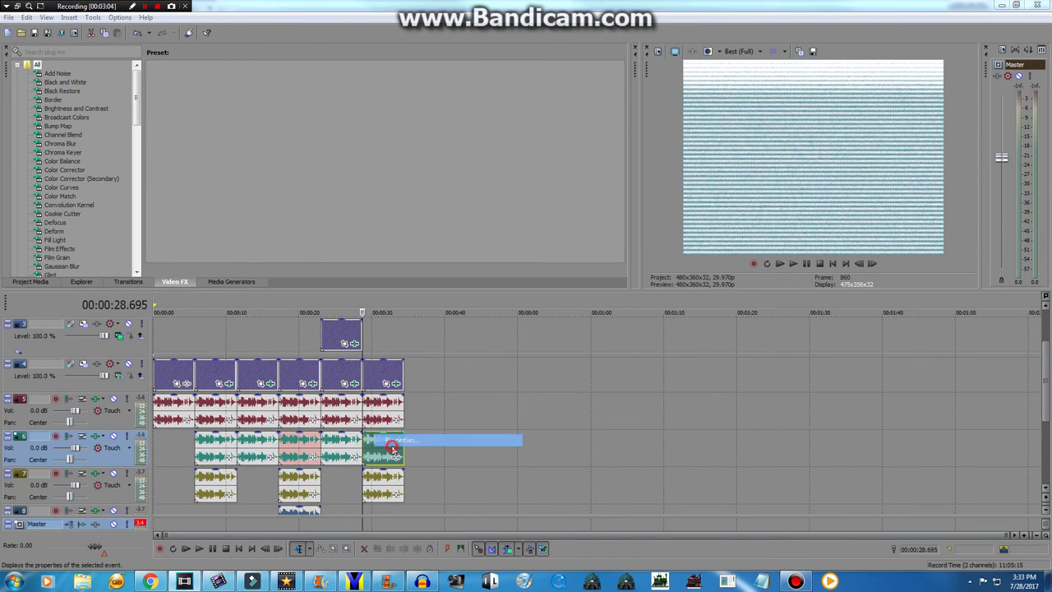
{"action": "left_click", "coordinate": [415, 439]}
{"action": "left_click", "coordinate": [561, 393]}
{"action": "right_click", "coordinate": [383, 485]}
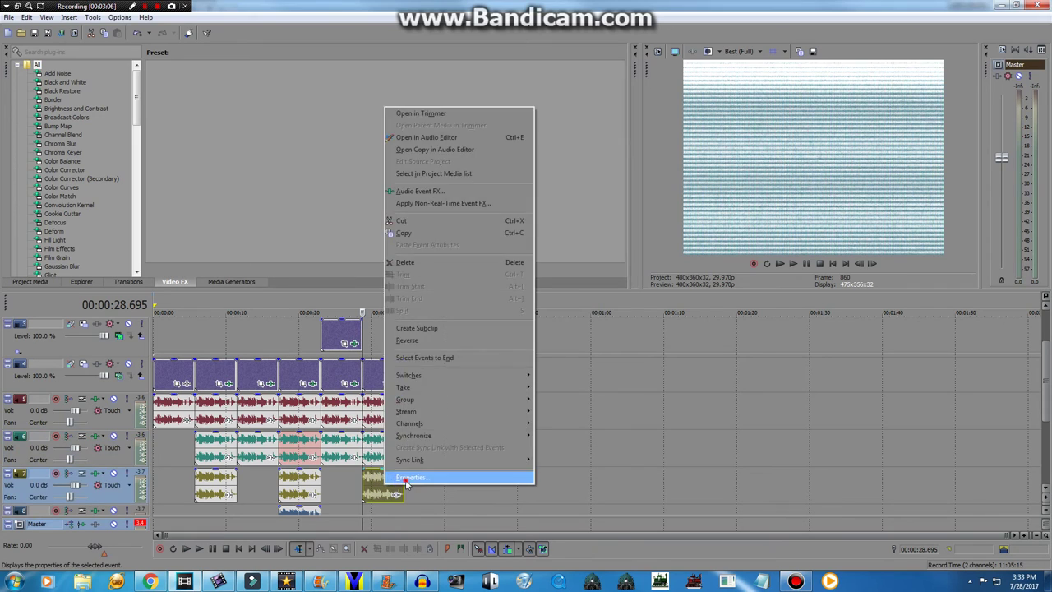
{"action": "left_click", "coordinate": [400, 476]}
{"action": "left_click", "coordinate": [561, 393]}
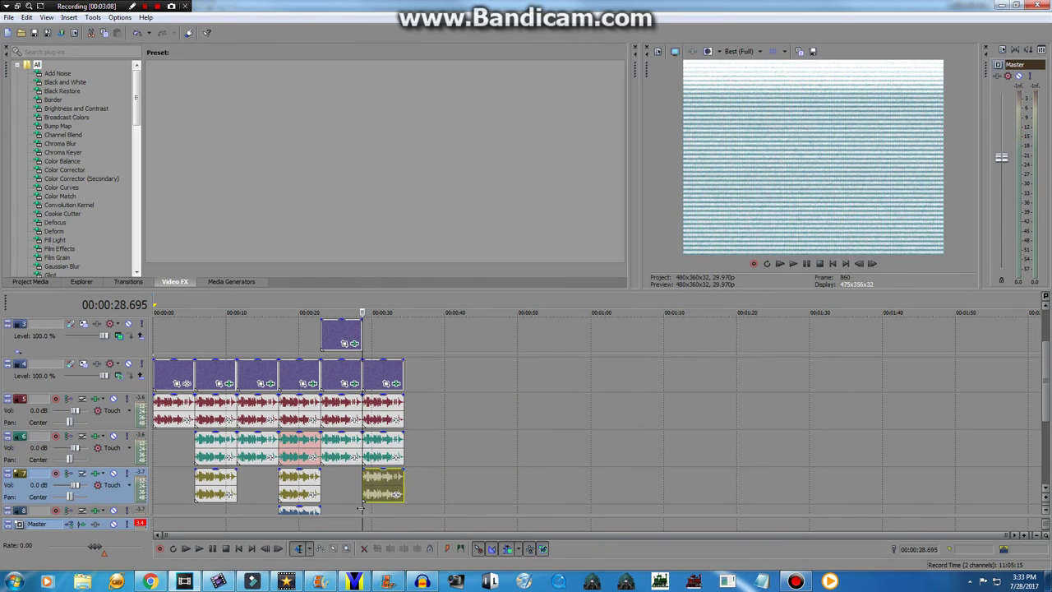
Step: Recheck the pitch change setting of the sixth segment's audio clip on track 5
{"action": "right_click", "coordinate": [384, 417]}
{"action": "left_click", "coordinate": [398, 406]}
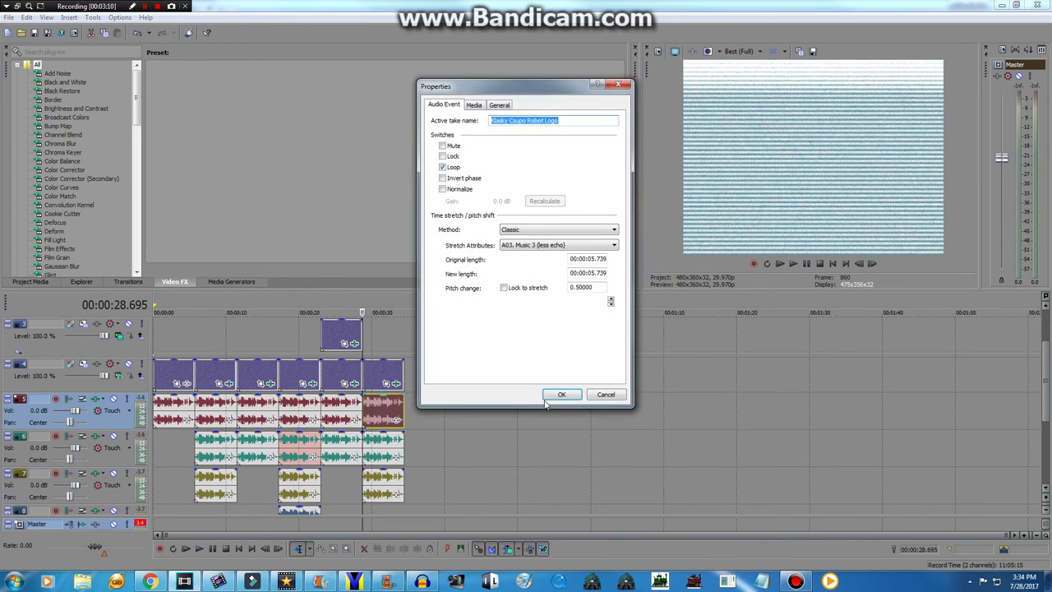
{"action": "left_click", "coordinate": [559, 393]}
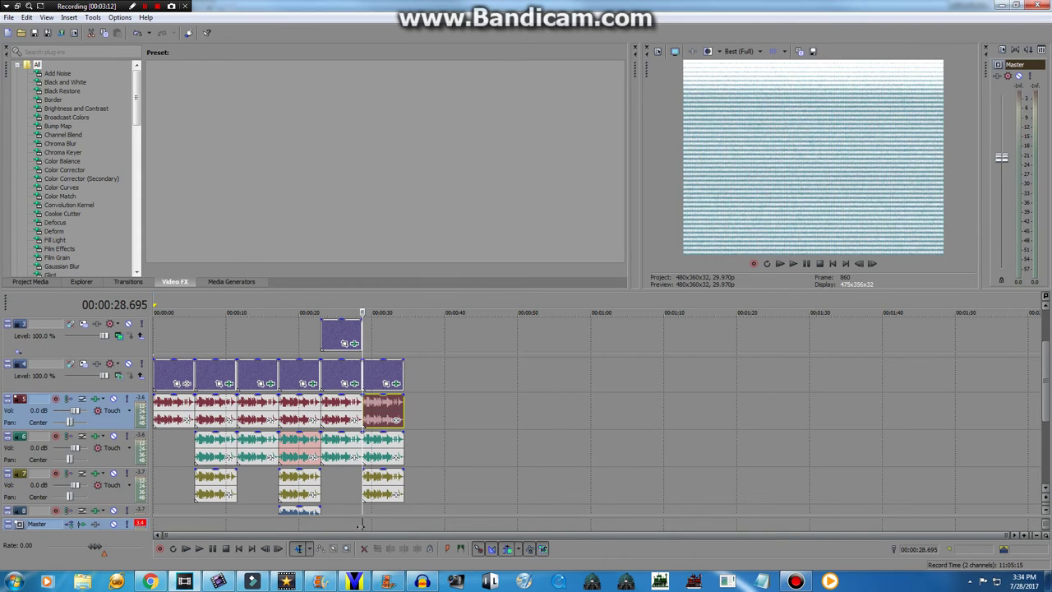
Step: Play the whole project from the start, pause after the last segment and return to the beginning
{"action": "key", "text": "ctrl+Home"}
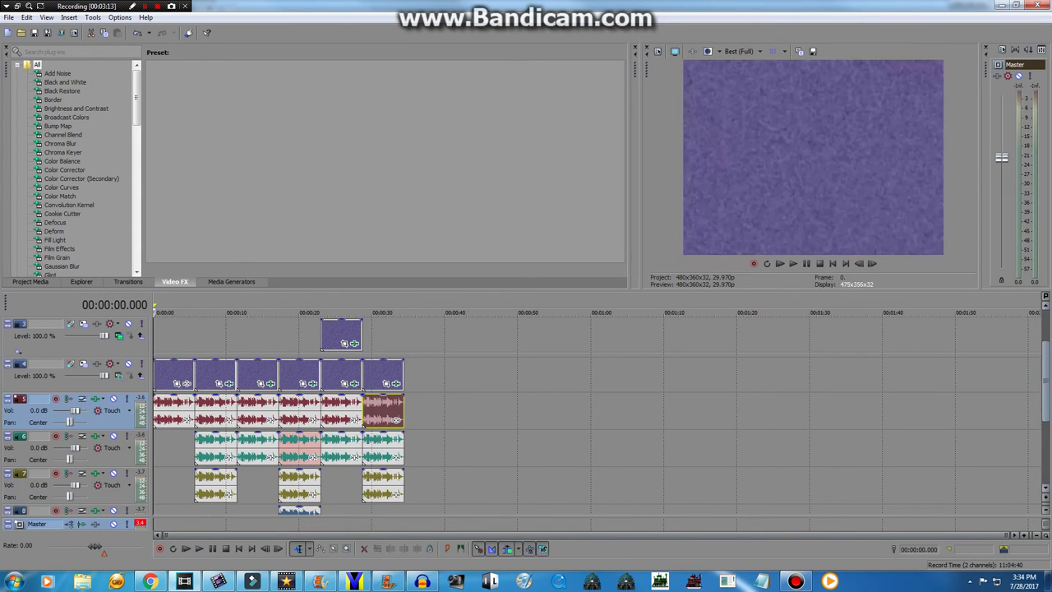
{"action": "left_click", "coordinate": [780, 263]}
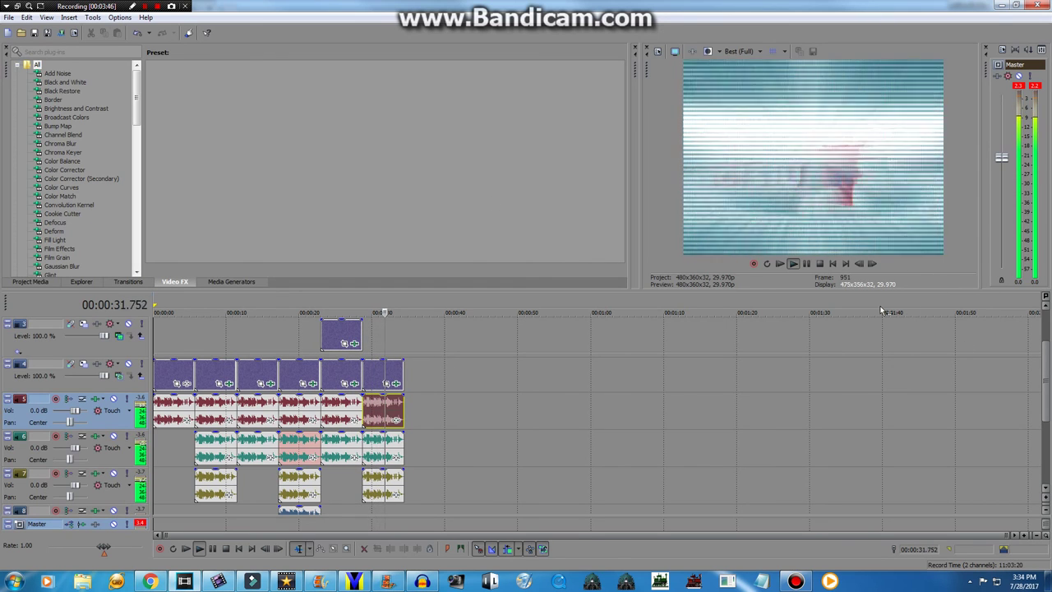
{"action": "left_click", "coordinate": [808, 265]}
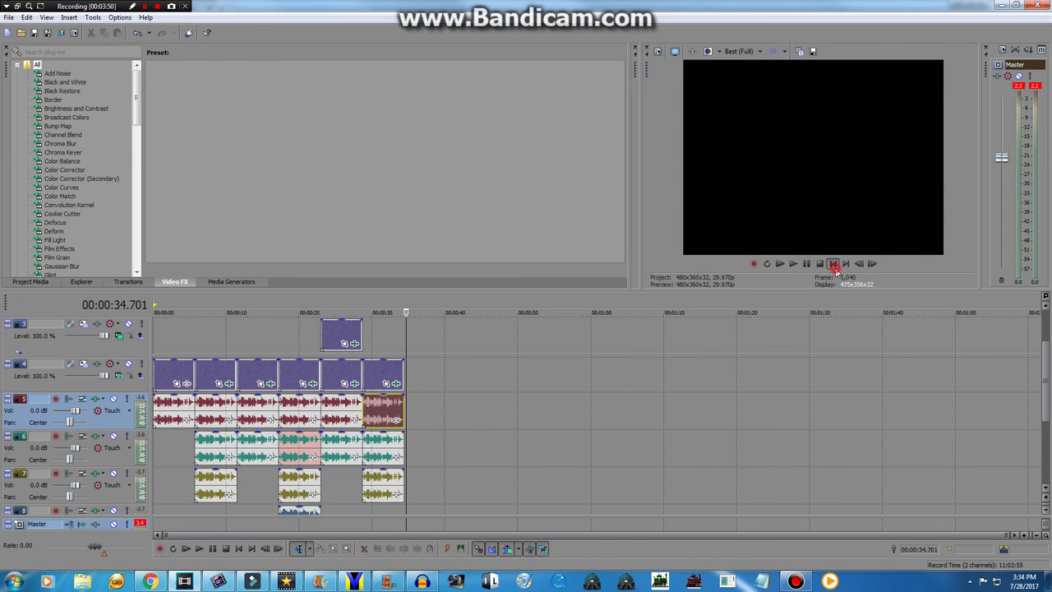
{"action": "left_click", "coordinate": [832, 264]}
{"action": "left_click", "coordinate": [796, 582]}
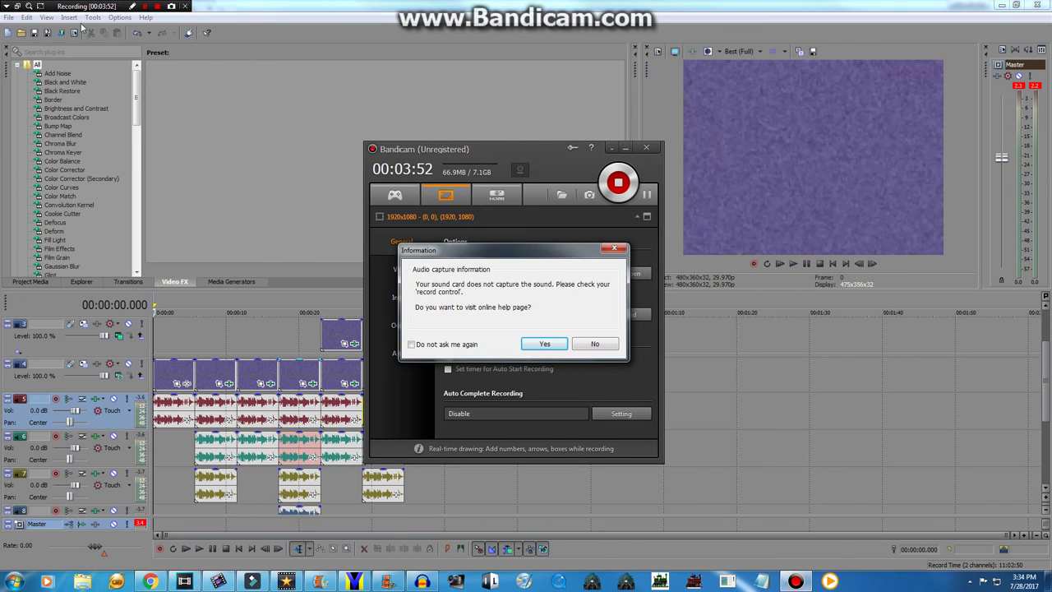